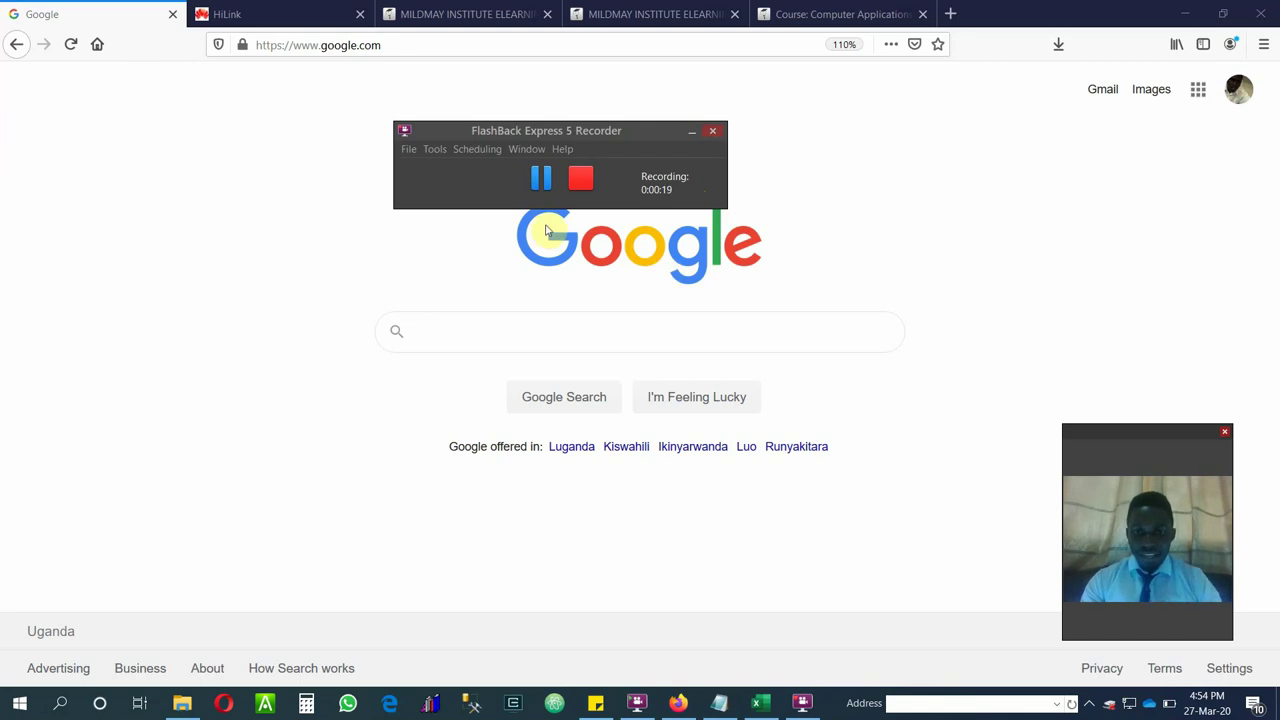
Bring the CN Y3S1 credentials workbook to the front and scroll to a password entry.
click(760, 703)
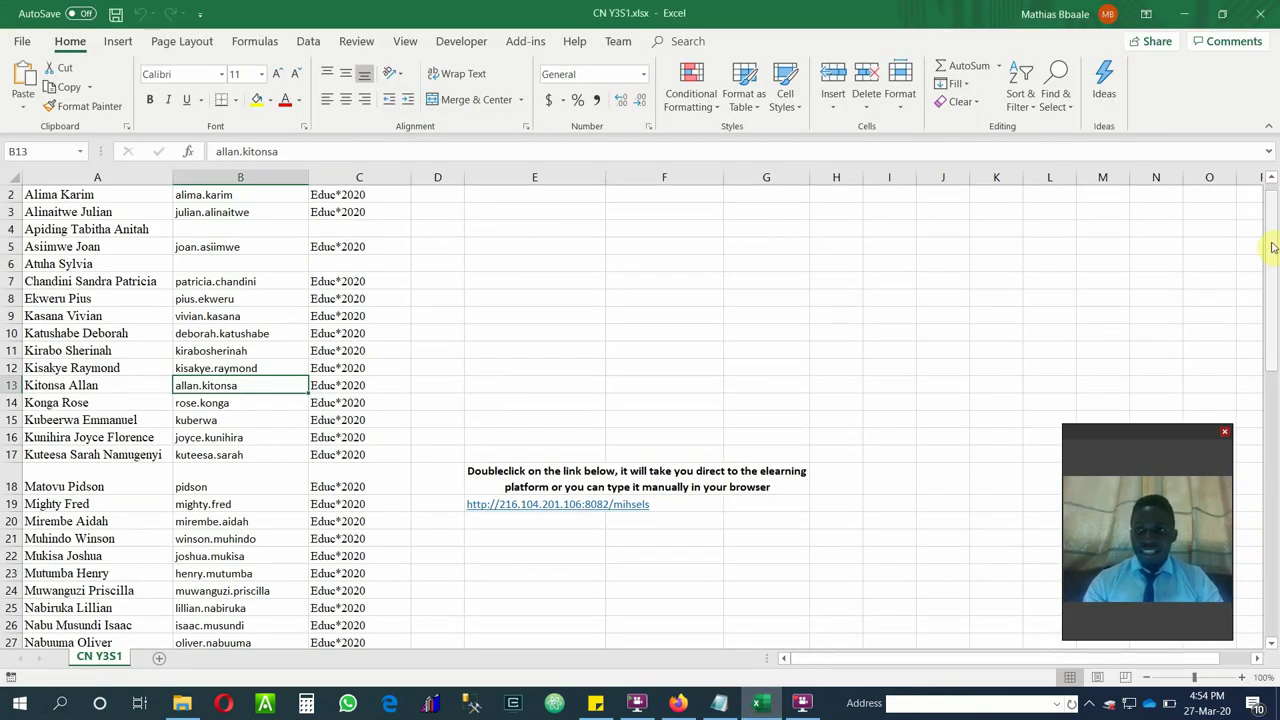
drag(1273, 245, 1253, 202)
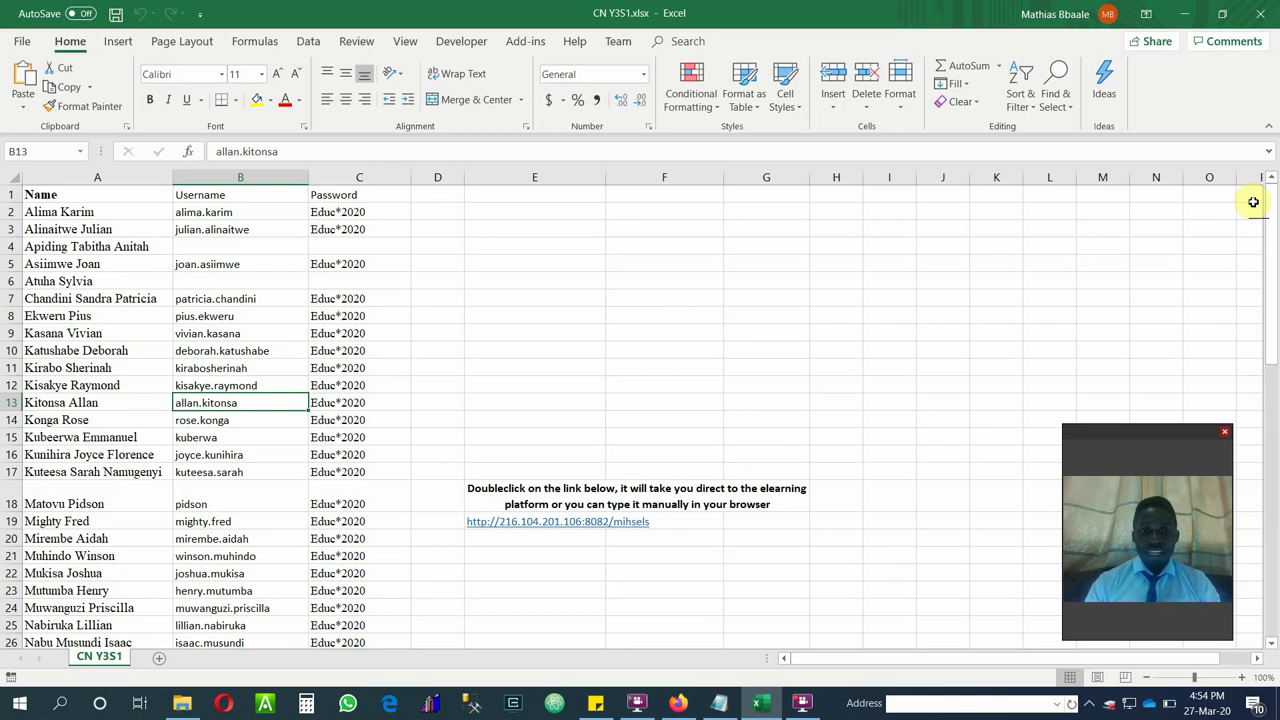
click(336, 385)
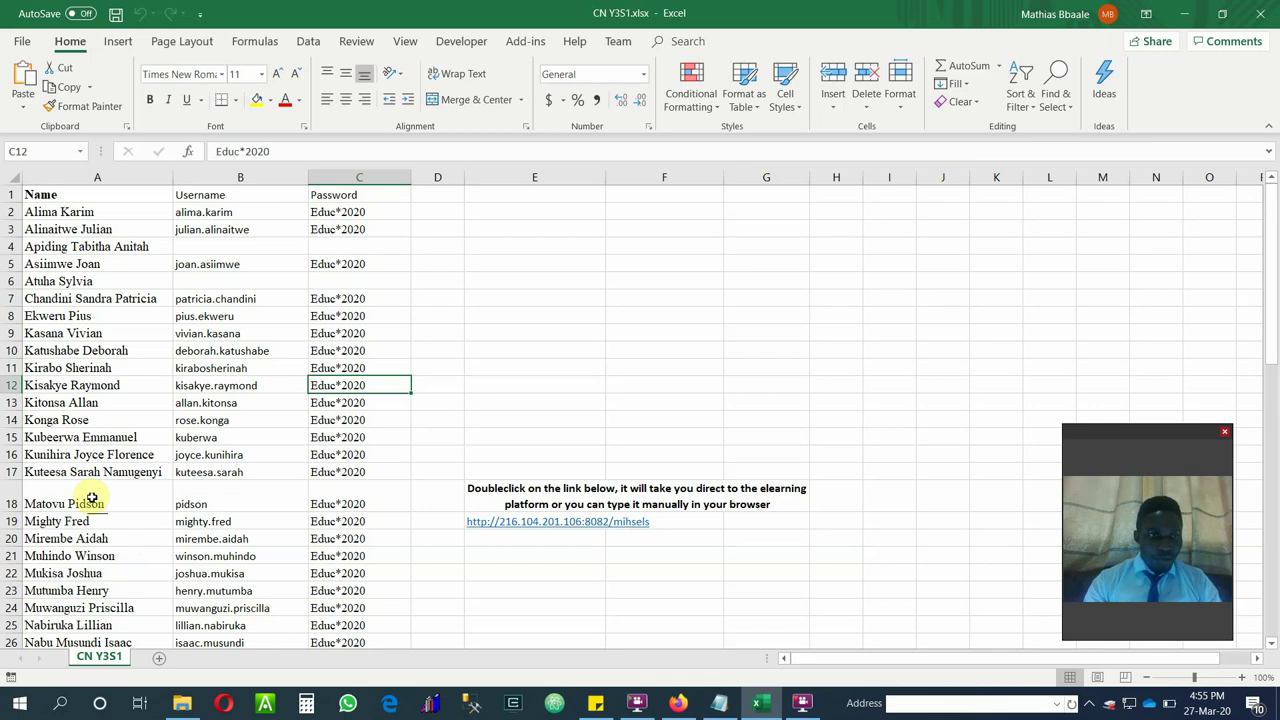
Select the Name, Username and Password columns (A, B, C) in turn.
click(43, 177)
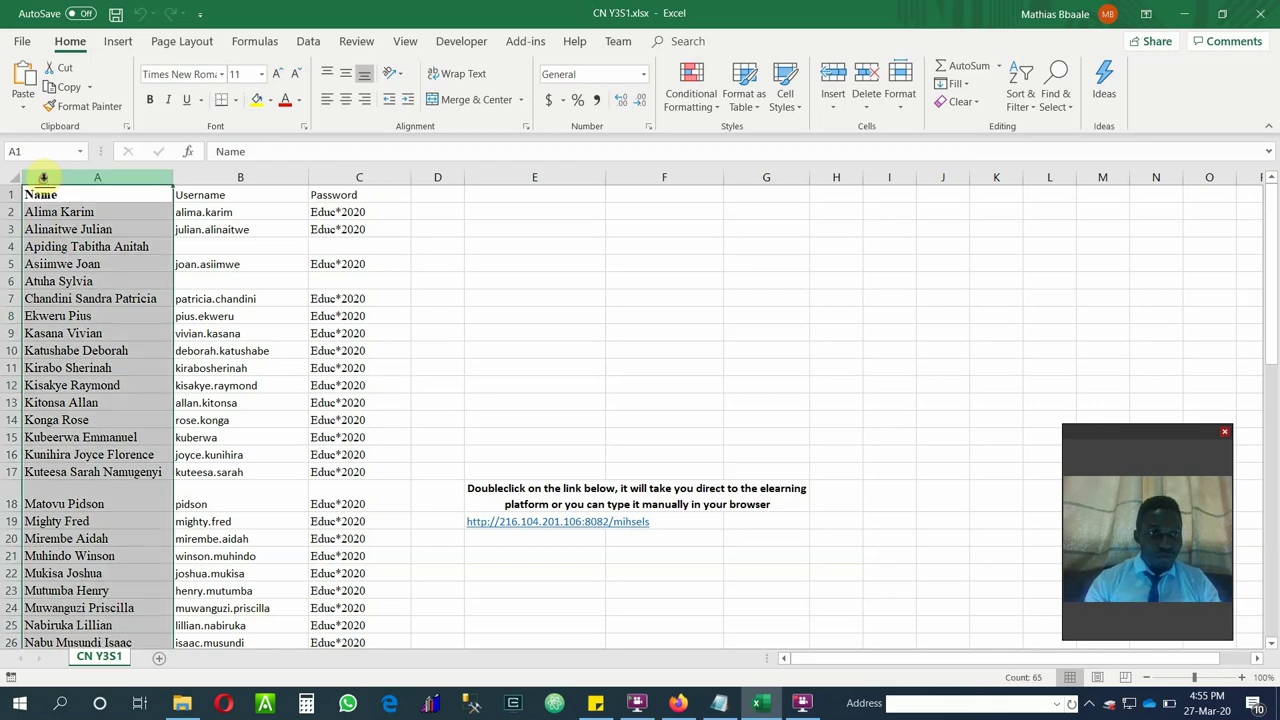
click(194, 177)
click(345, 178)
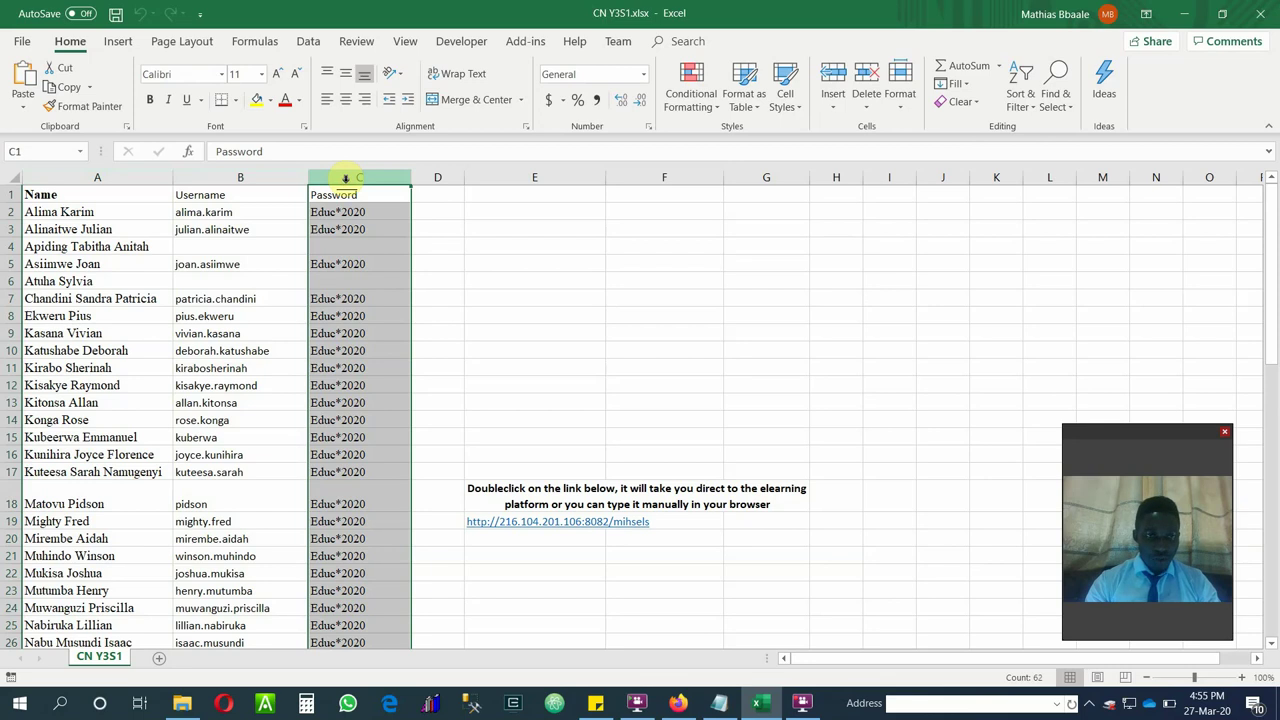
click(200, 177)
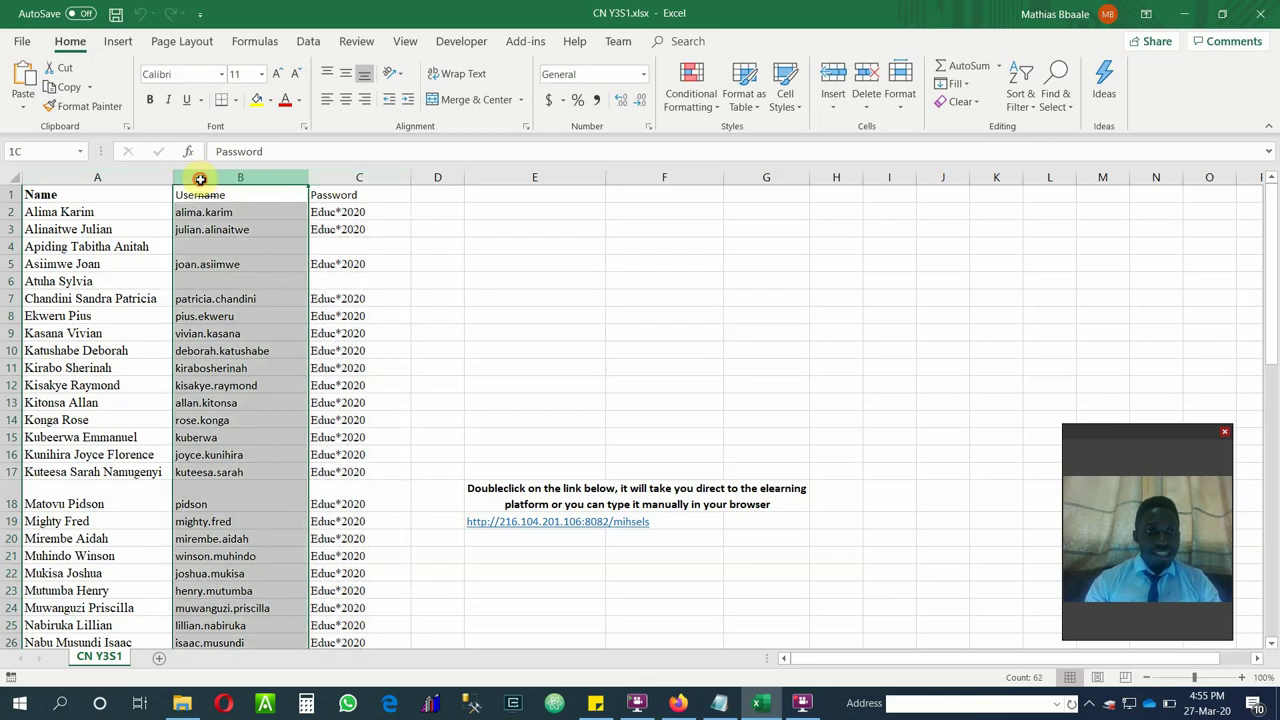
click(320, 177)
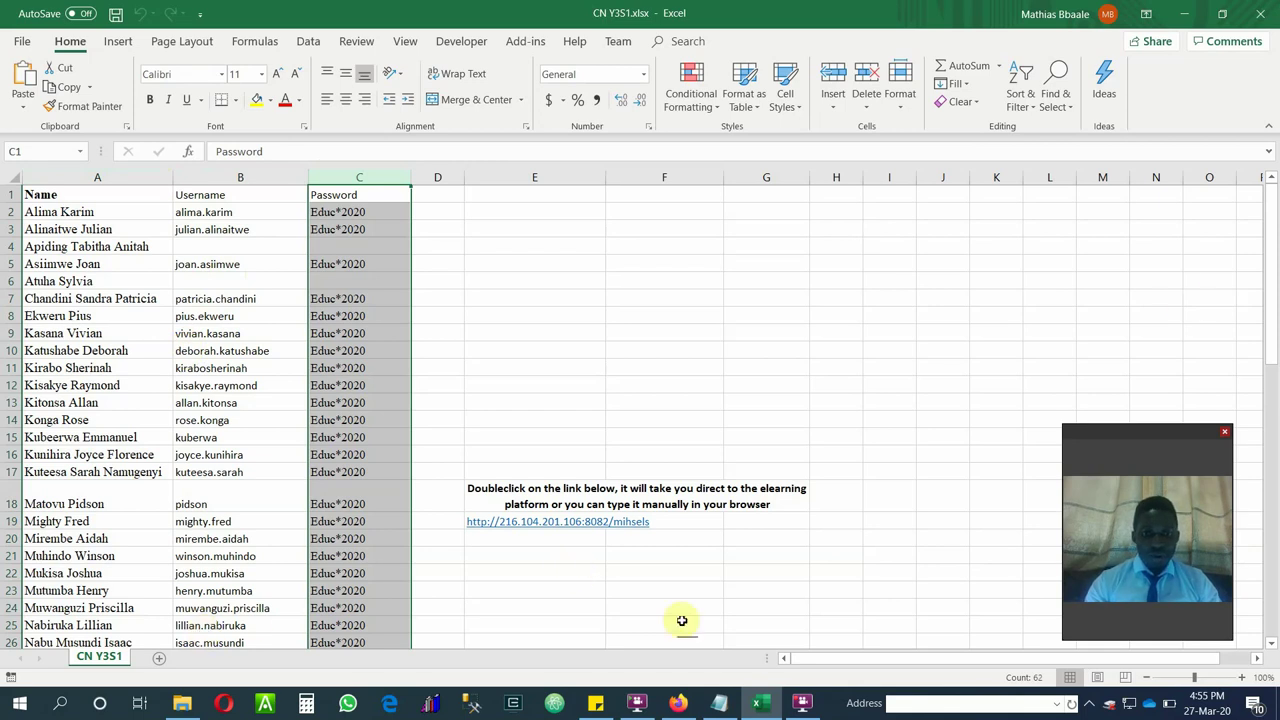
drag(1277, 287, 1277, 376)
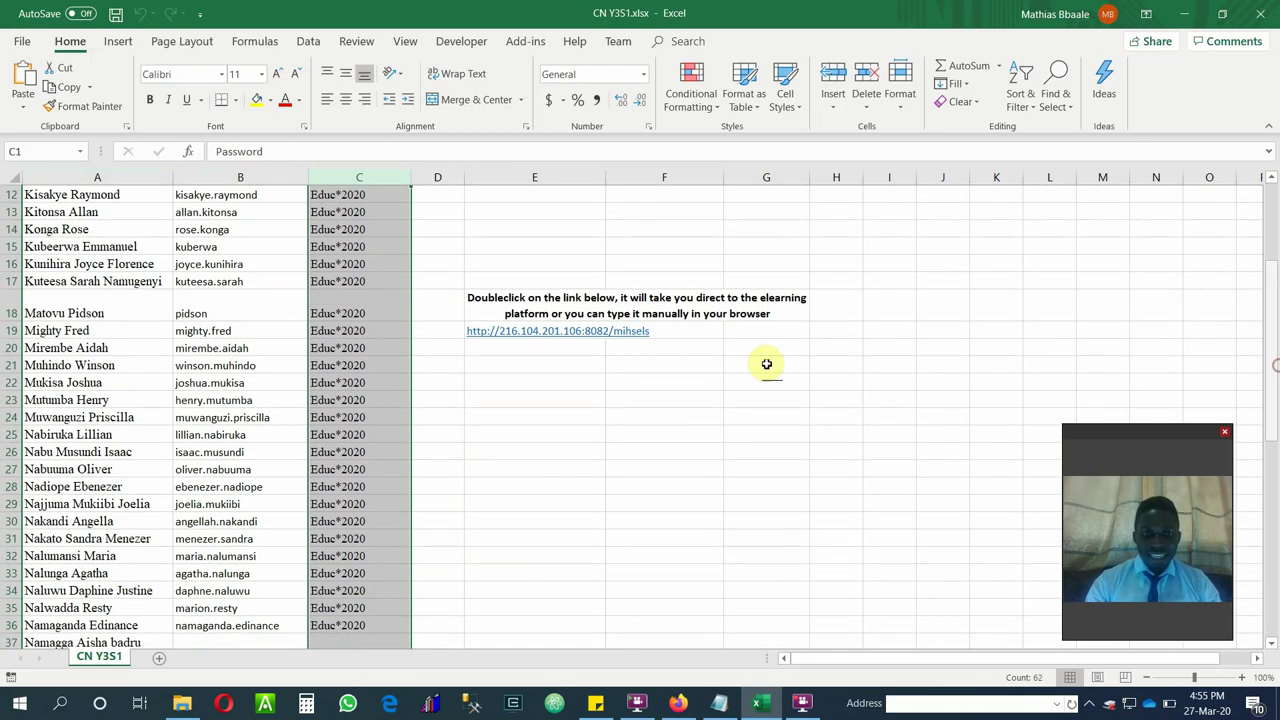
click(502, 309)
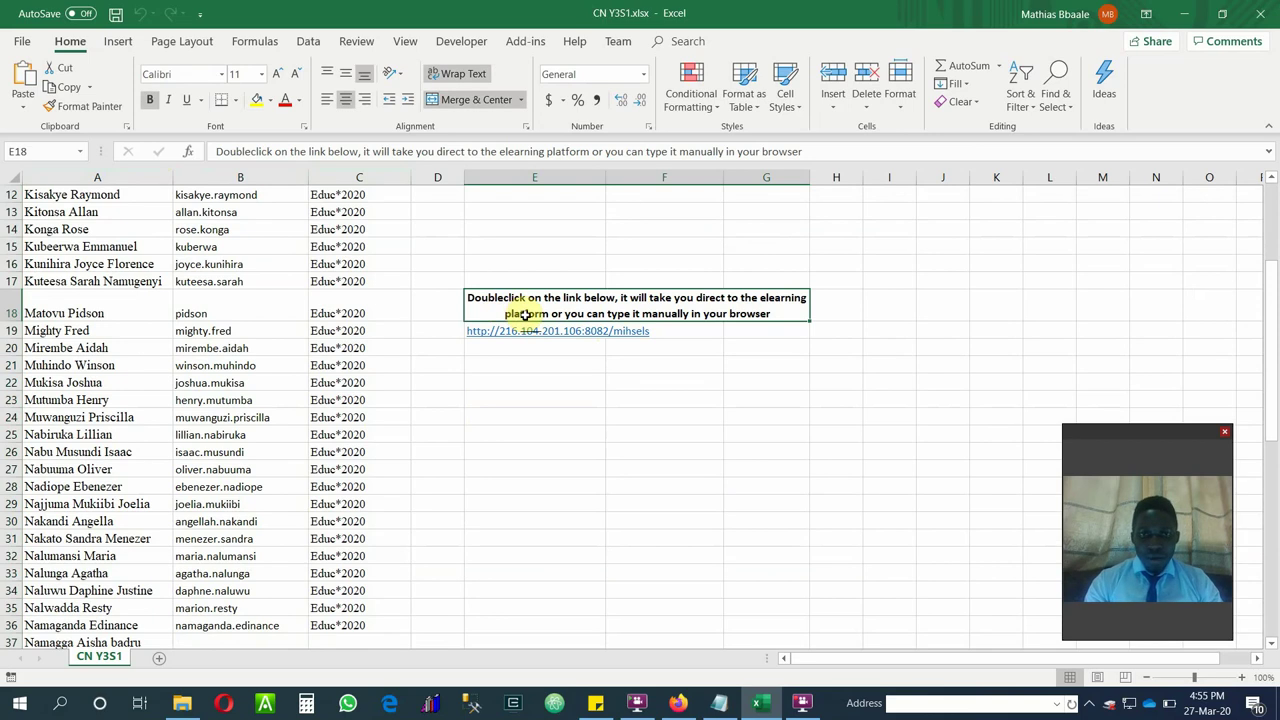
click(523, 337)
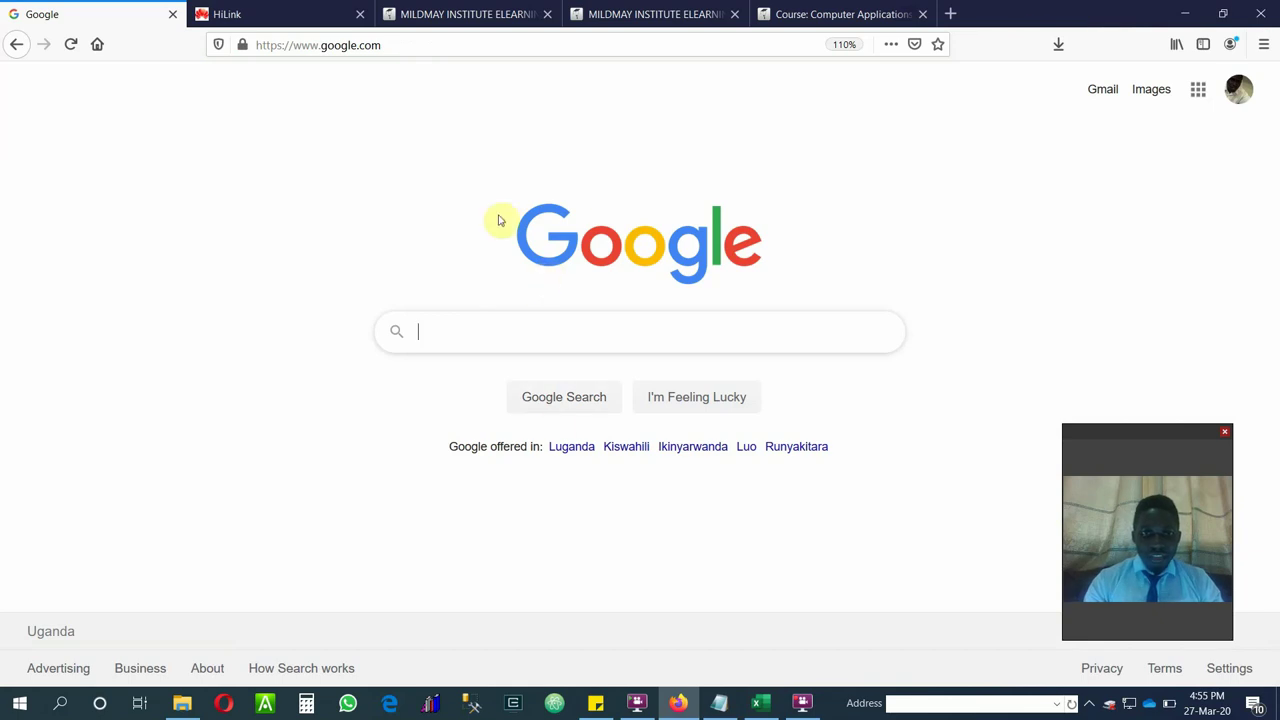
click(761, 703)
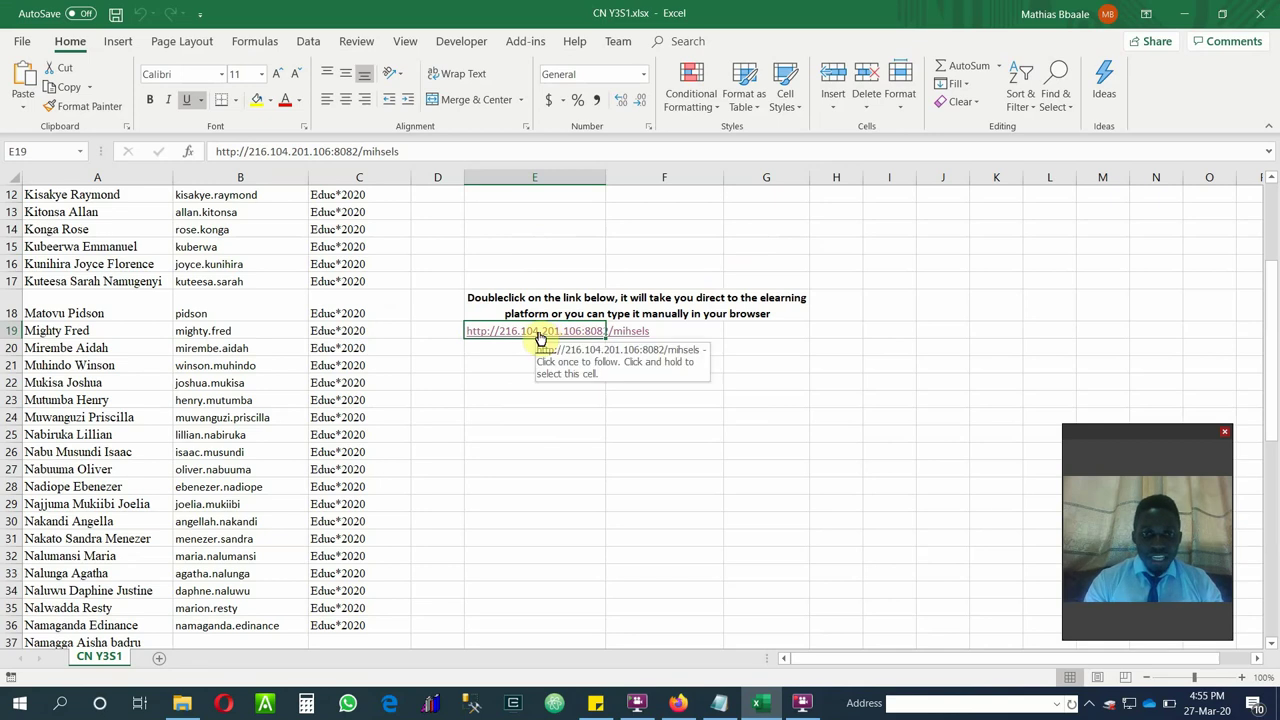
double_click(540, 333)
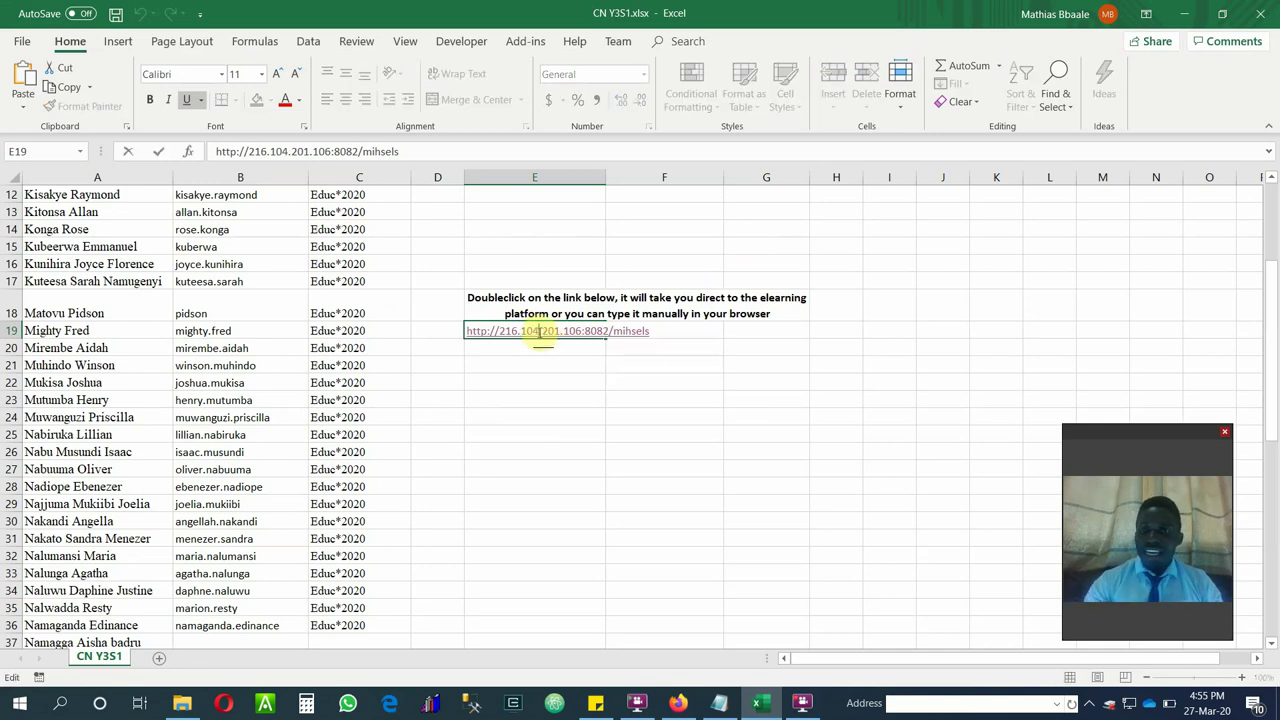
click(533, 418)
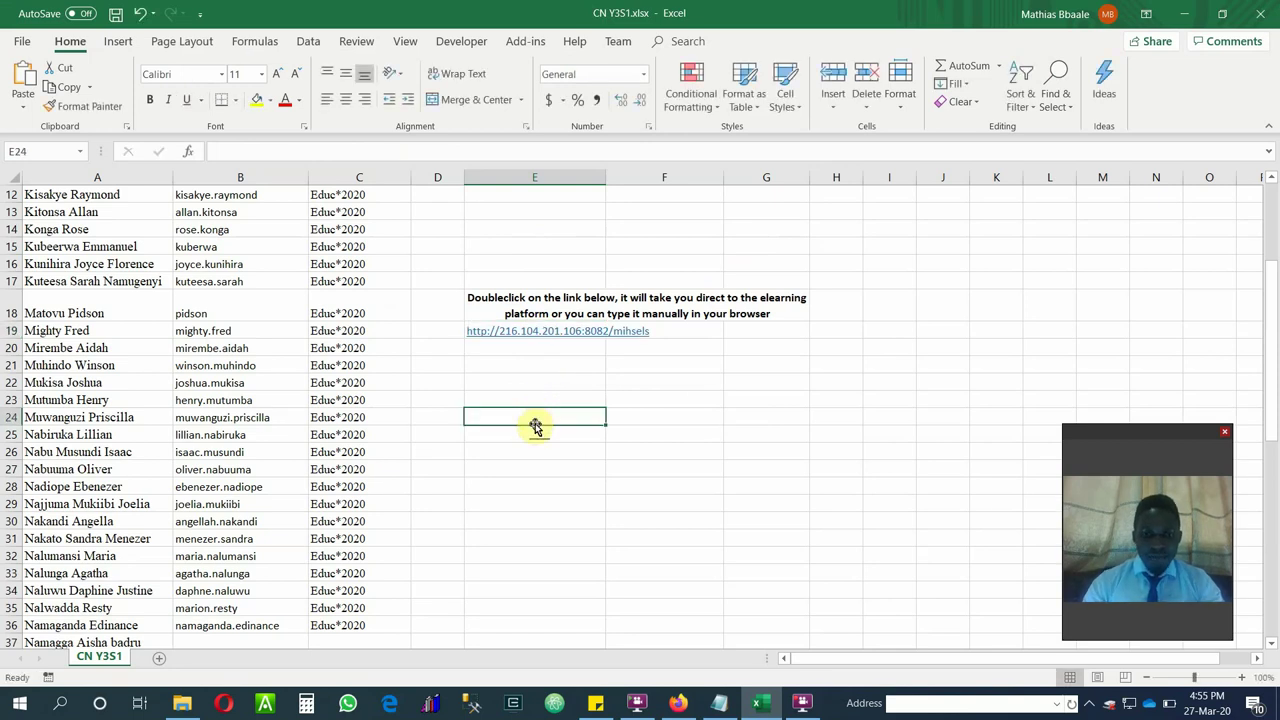
text(mozzila)
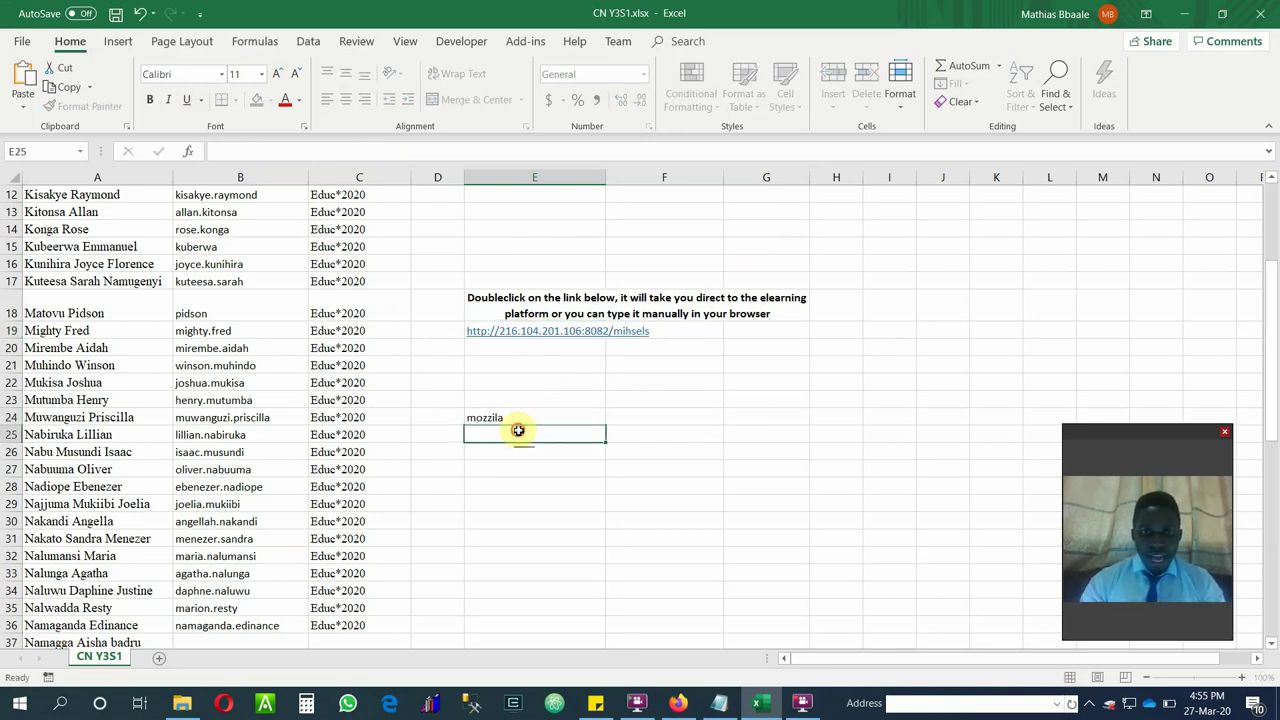
key(Return)
text(microsoft)
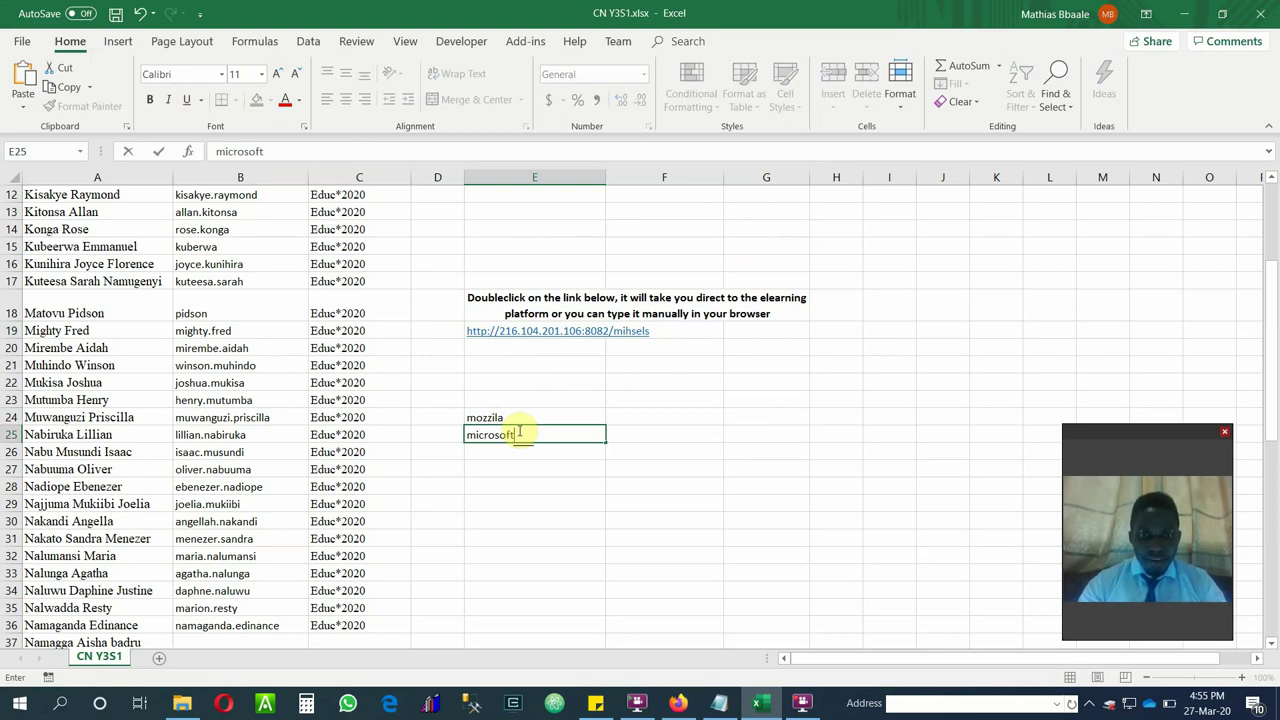
click(496, 448)
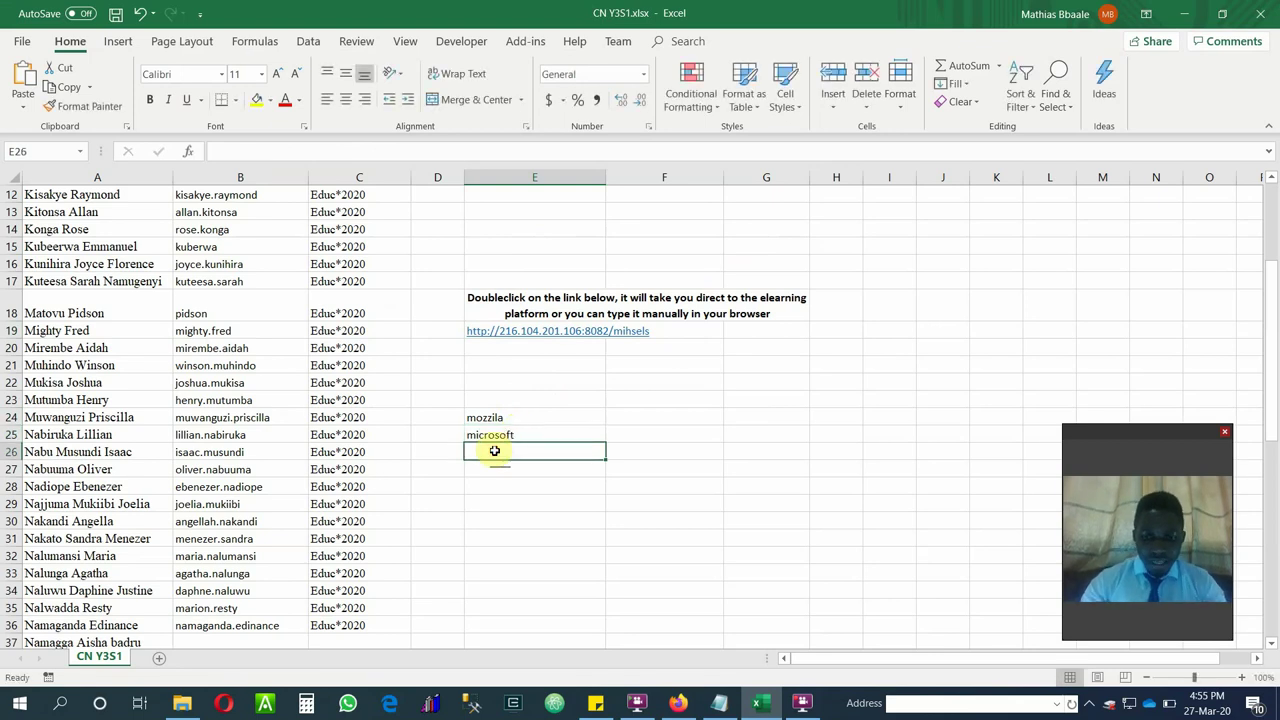
text(microsoft)
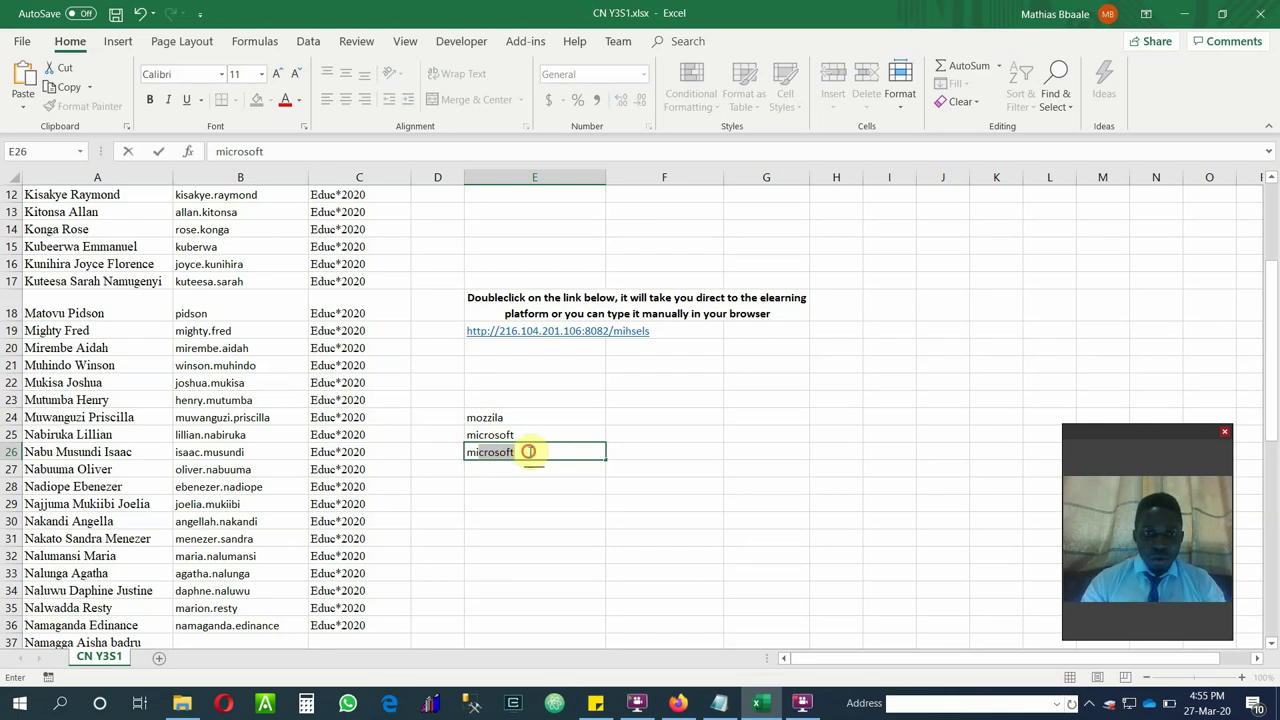
drag(528, 451, 457, 451)
key(BackSpace)
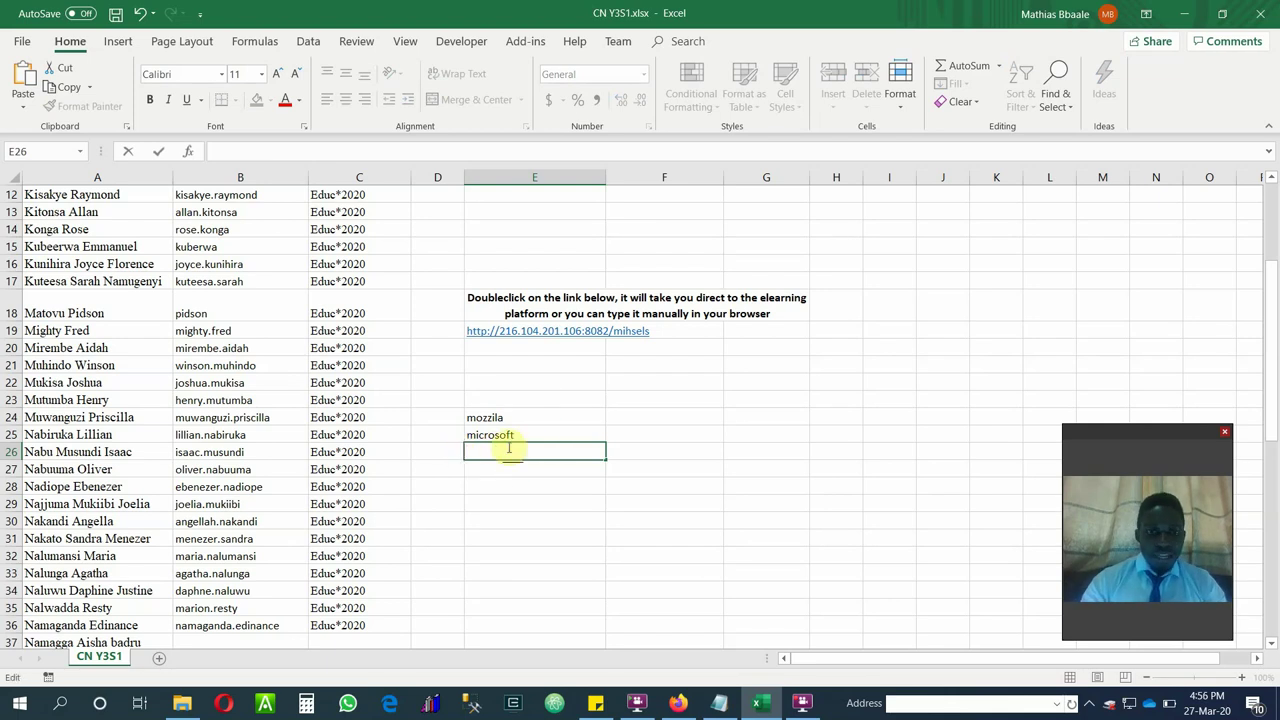
click(507, 436)
key(BackSpace)
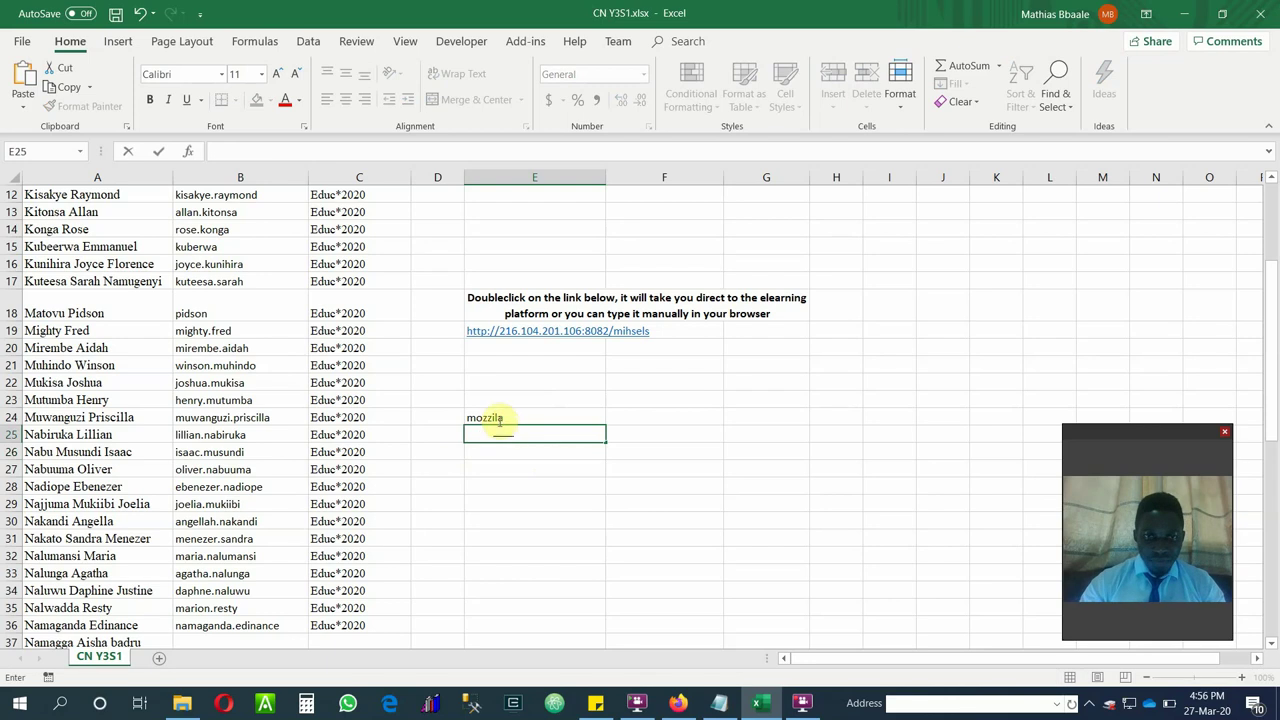
click(493, 417)
key(BackSpace)
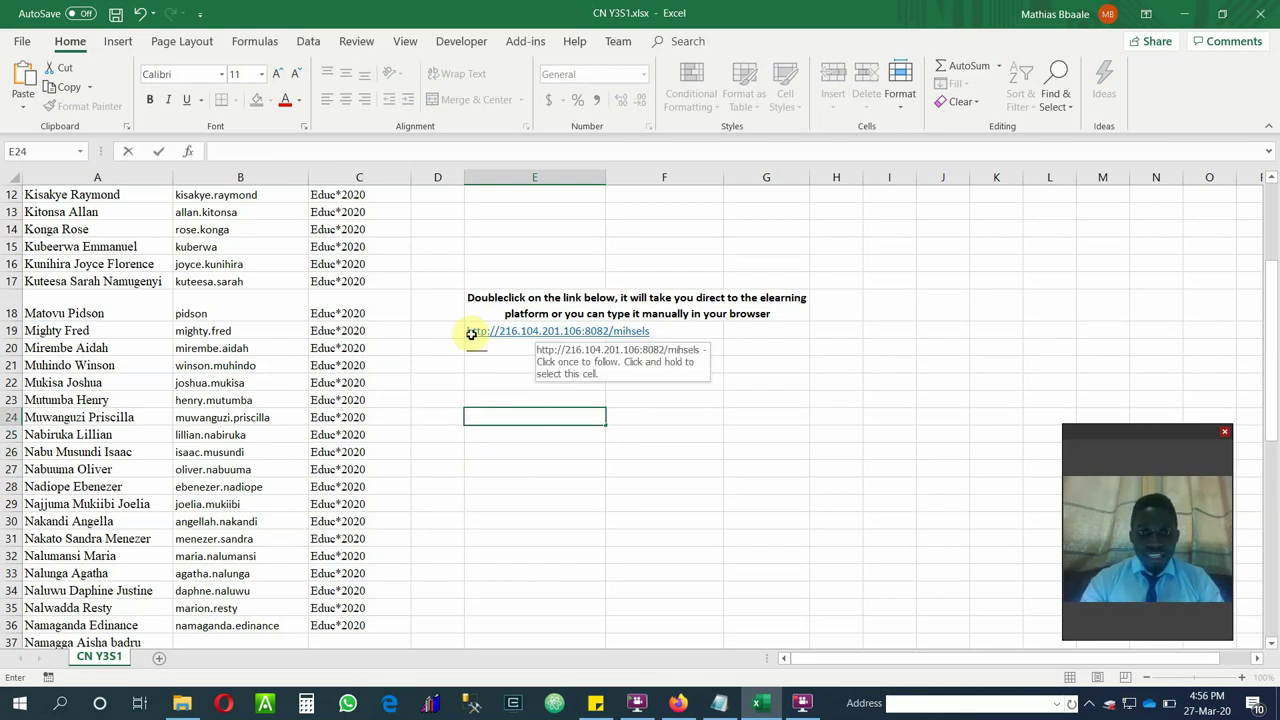
click(661, 334)
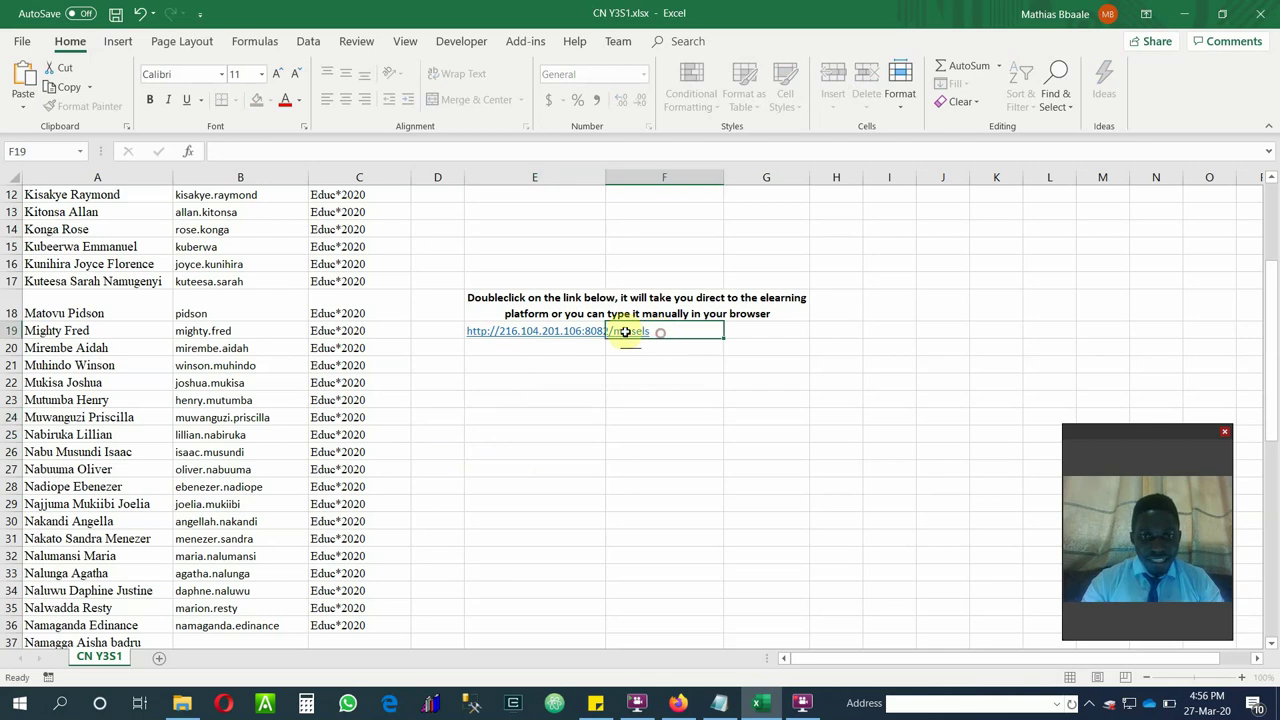
Open the e-learning platform link in cell E19, then close the dashboard tab it opened.
click(507, 330)
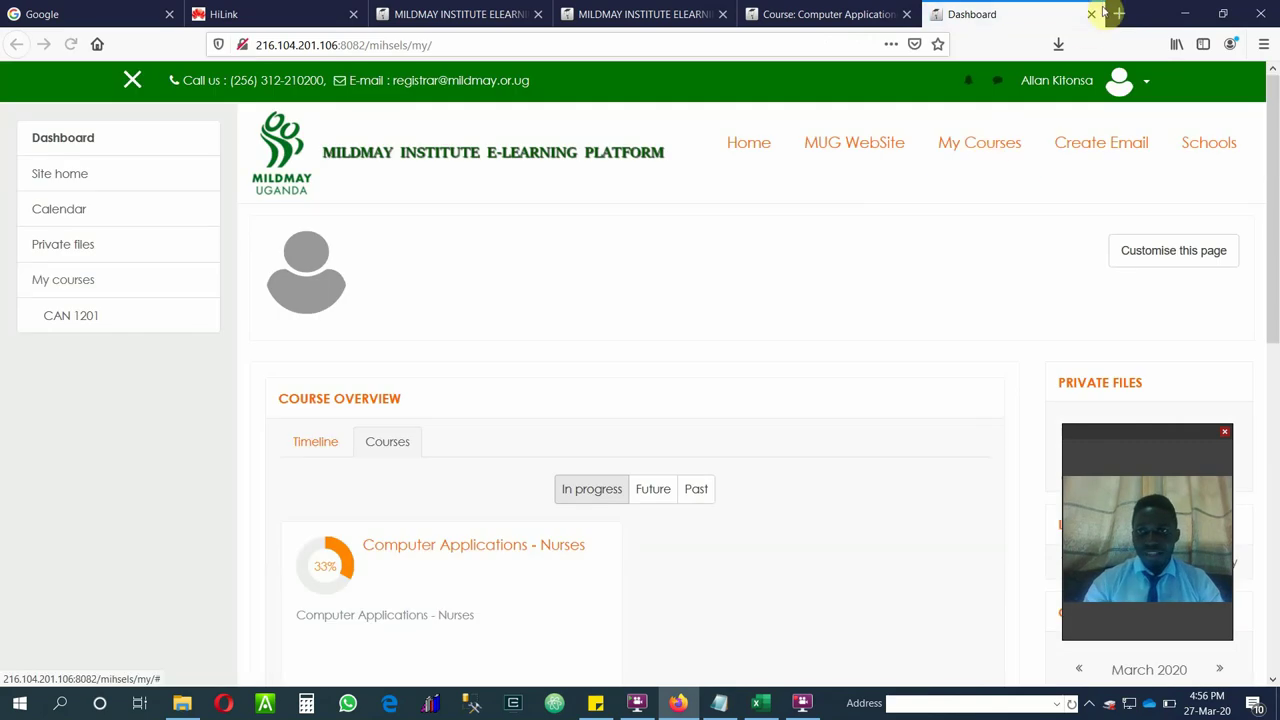
click(1090, 14)
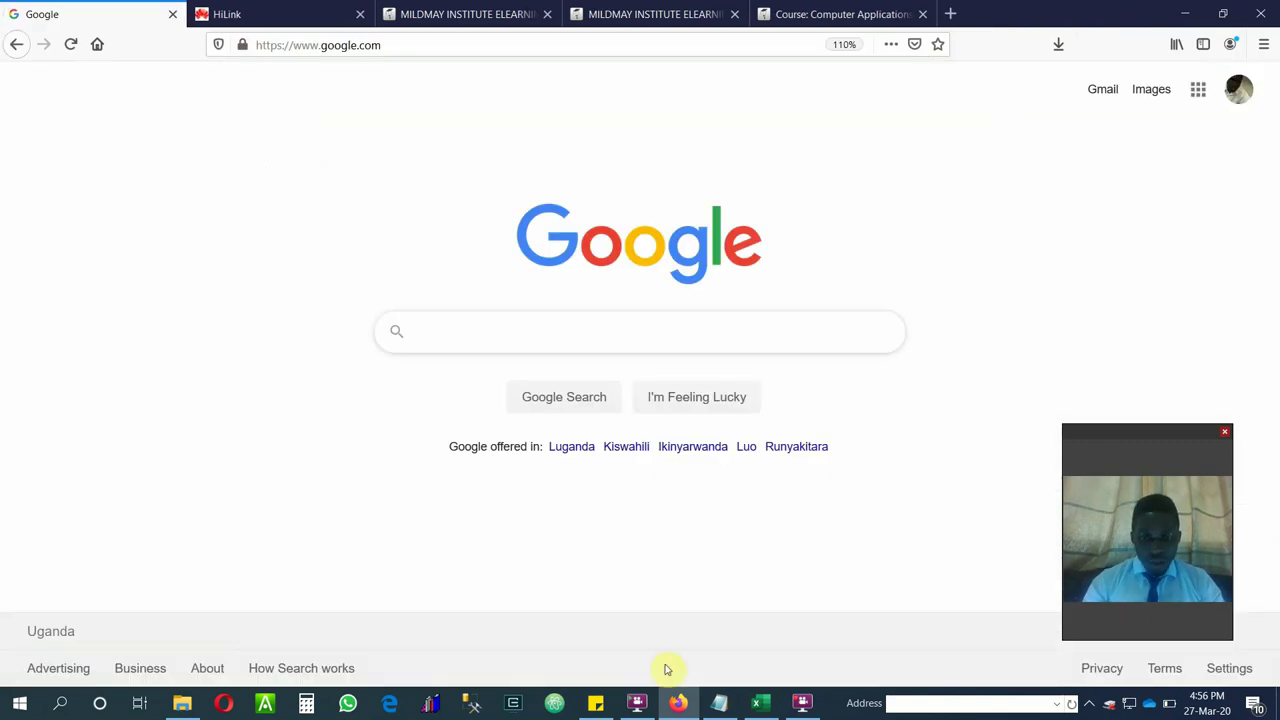
click(719, 703)
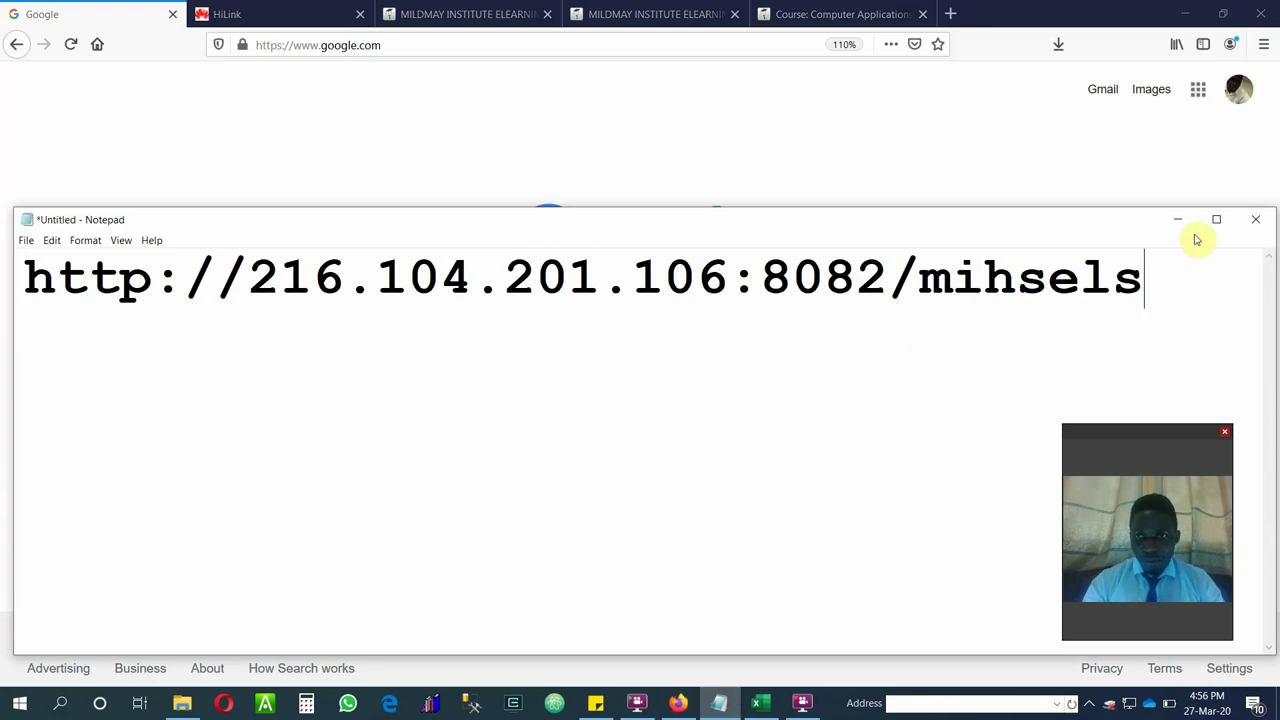
drag(1154, 272, 3, 240)
key(ctrl+x)
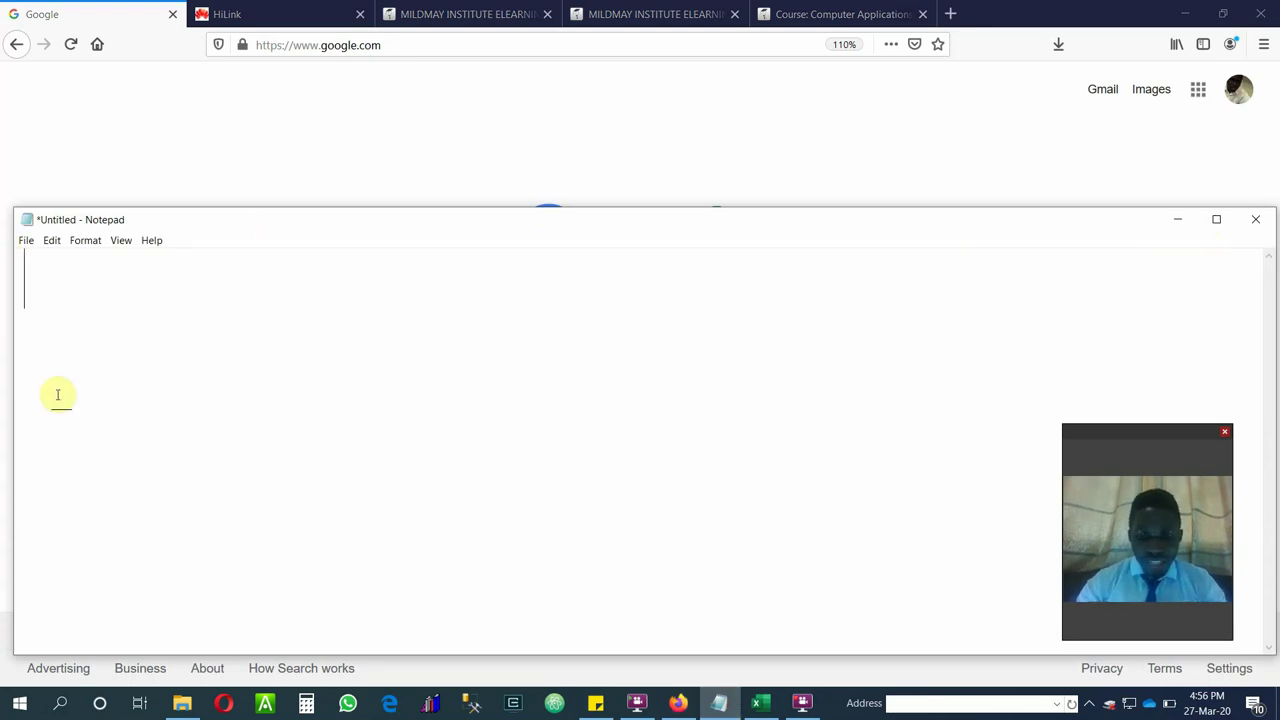
text(http)
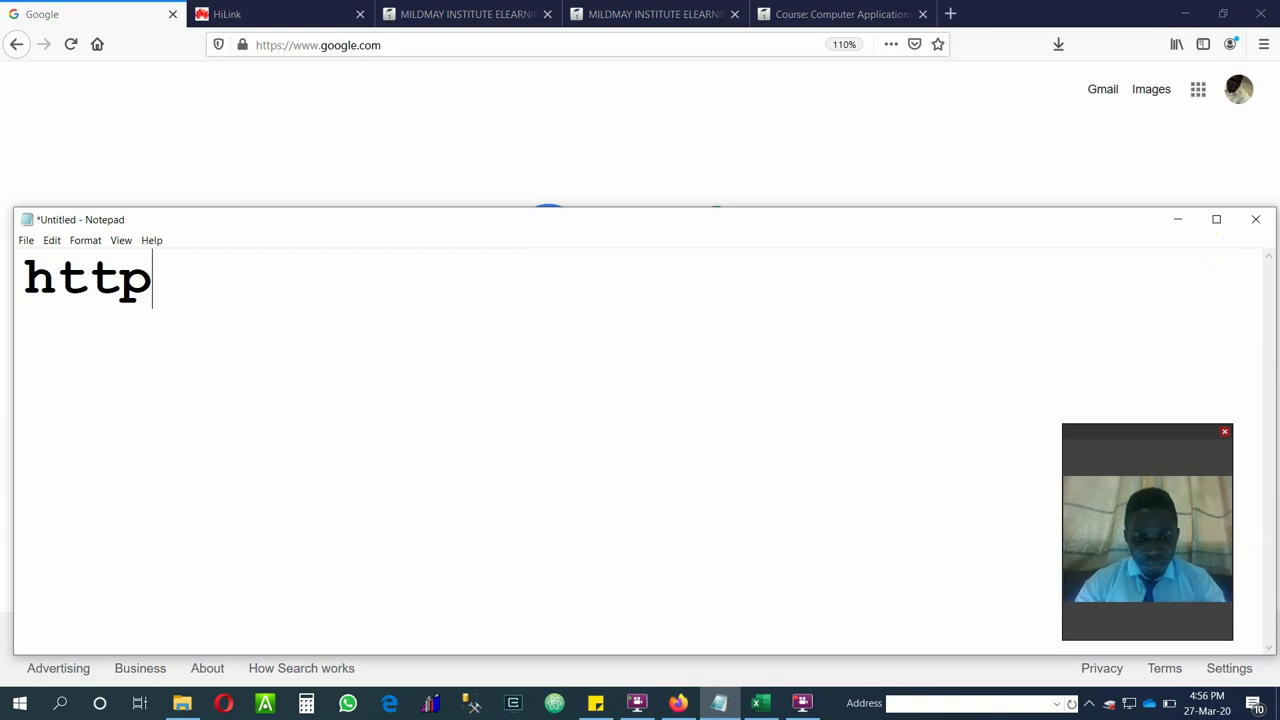
text(:)
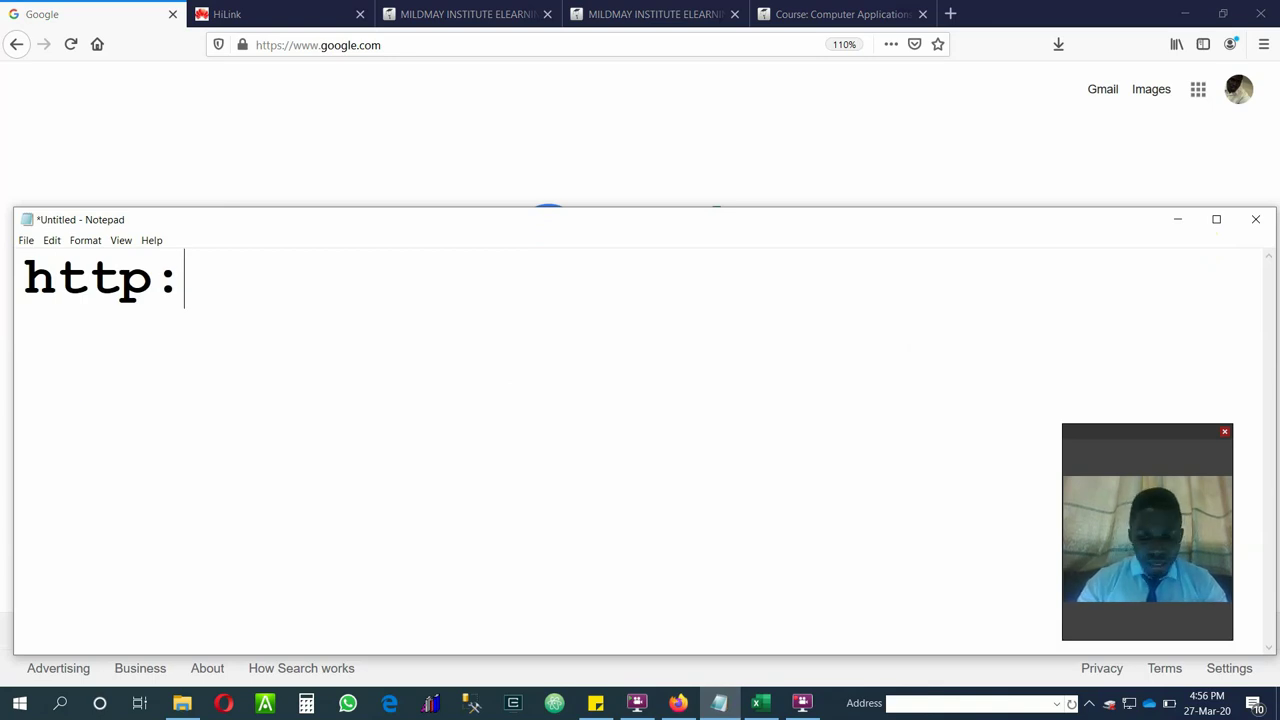
text(//)
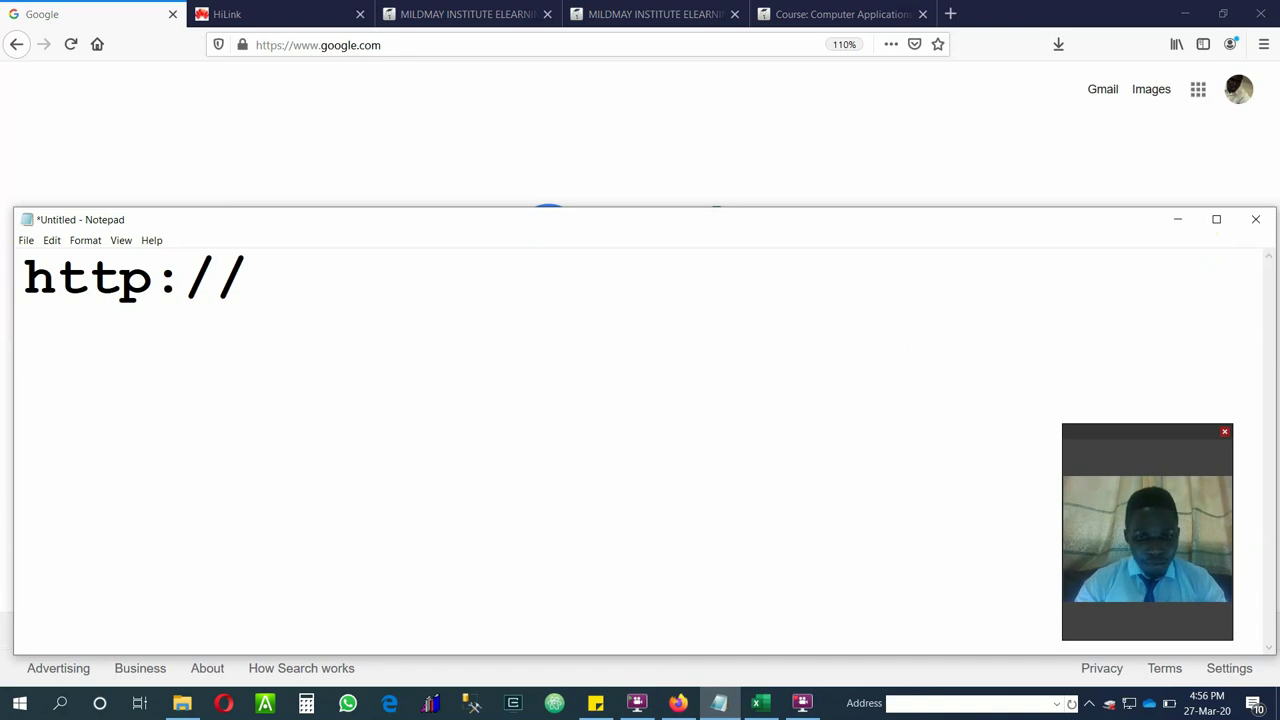
text(21)
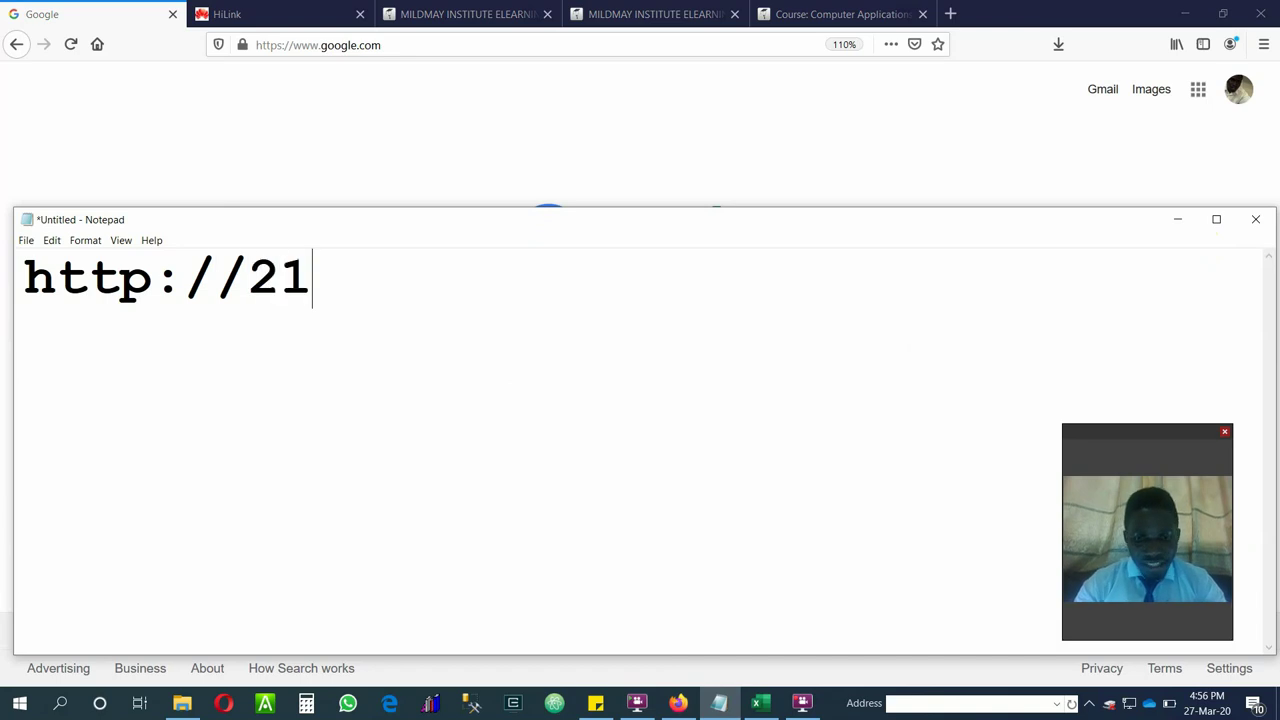
text(6.1)
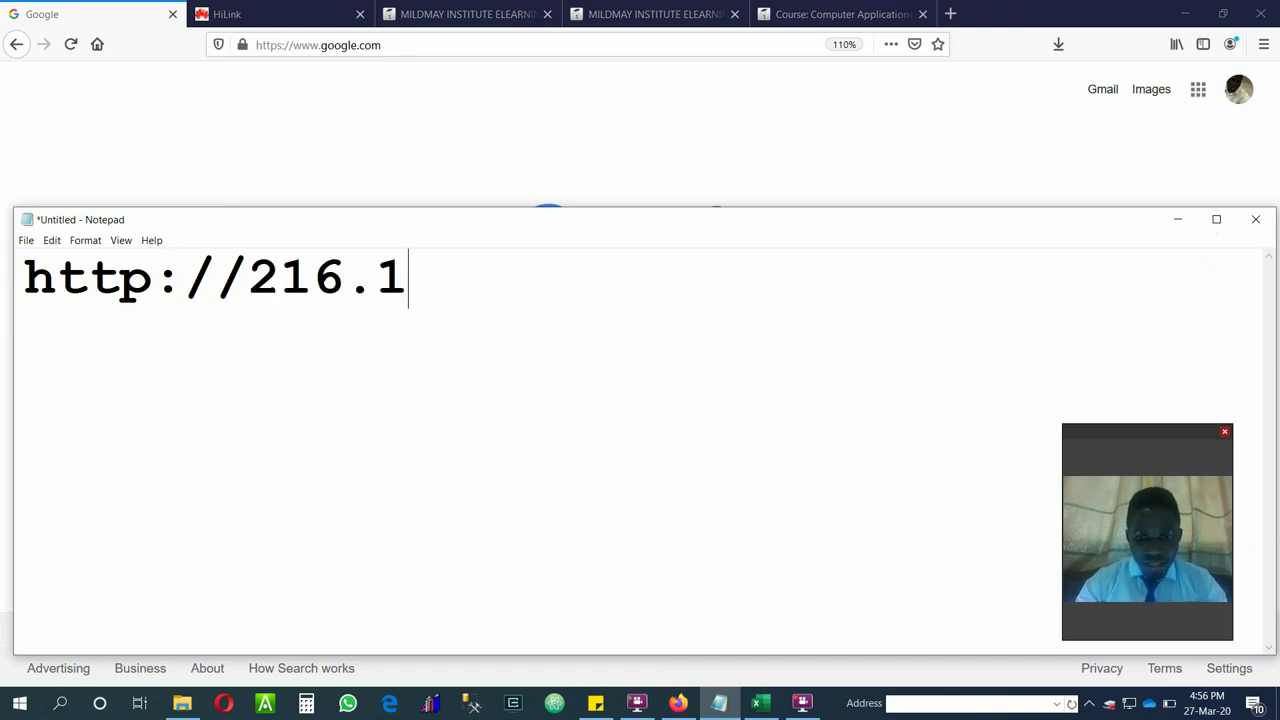
text(04.)
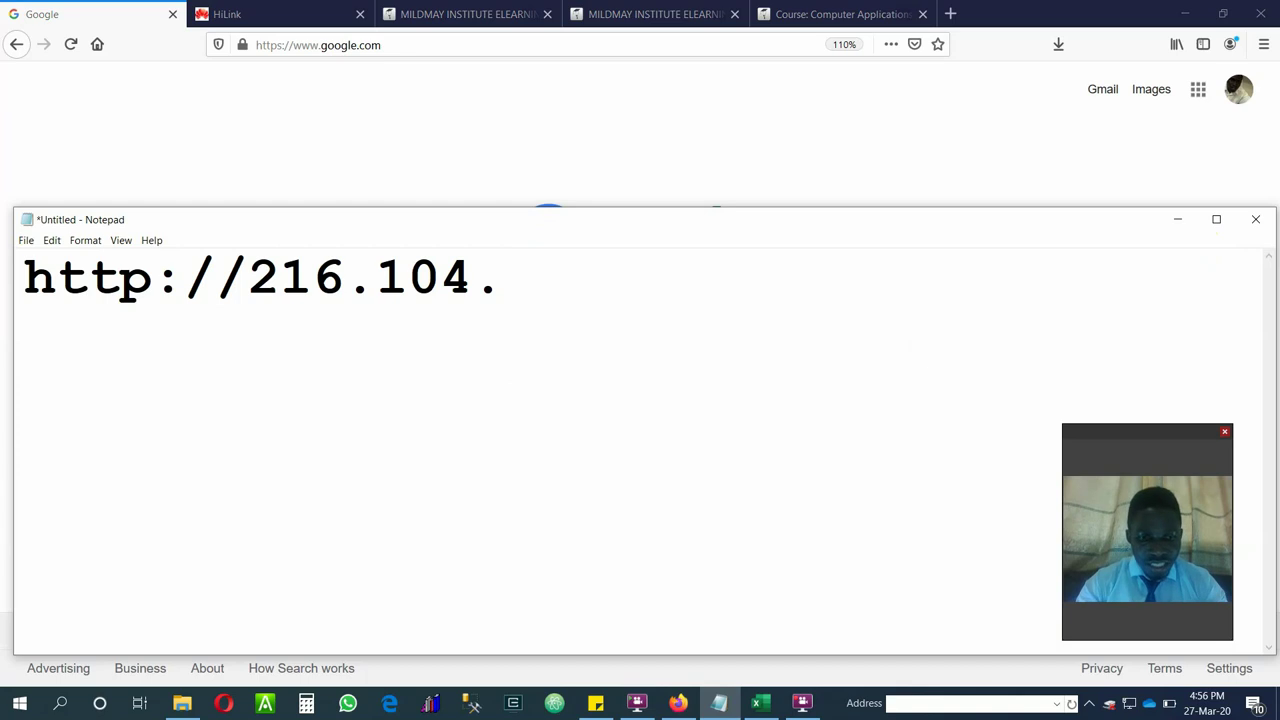
text(201.)
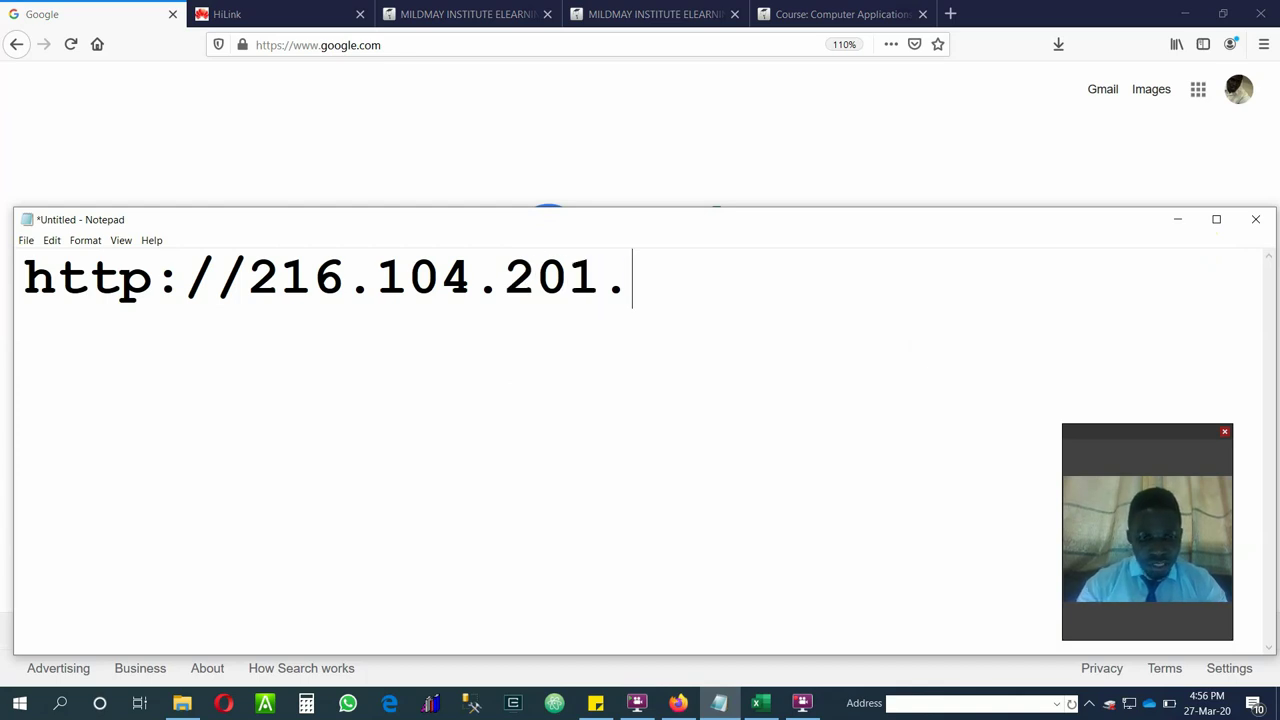
text(10)
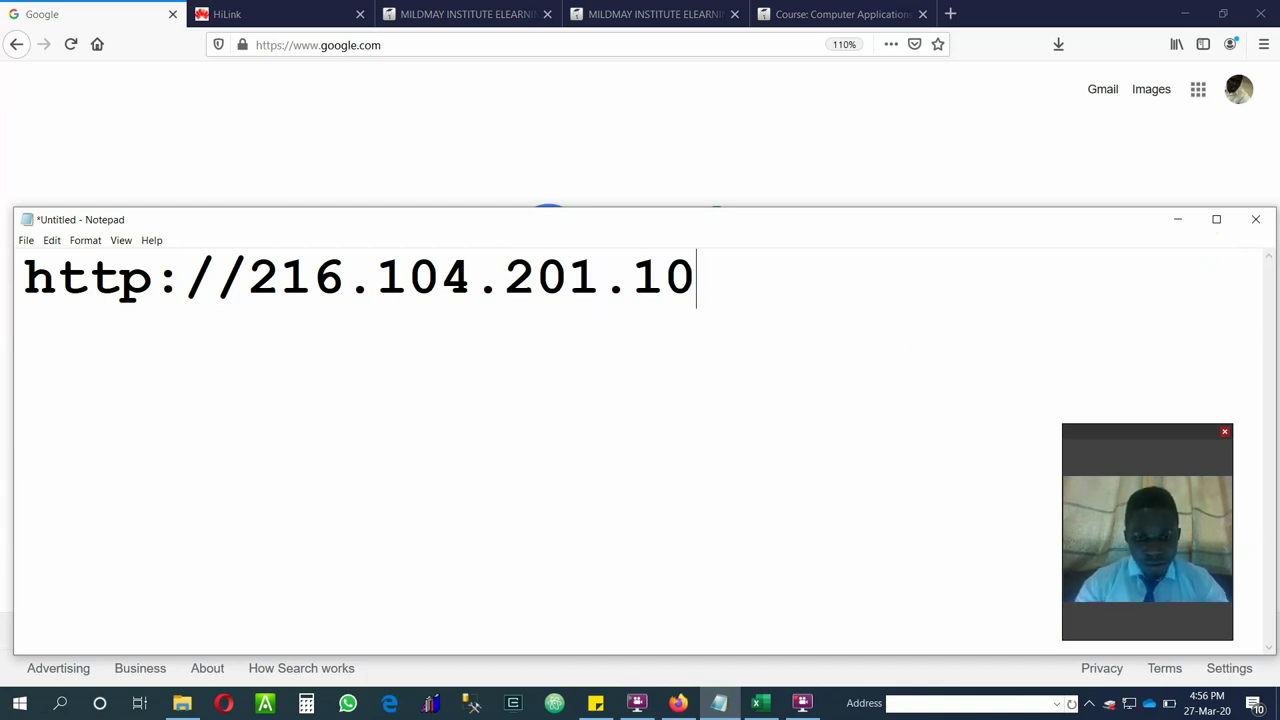
text(6:)
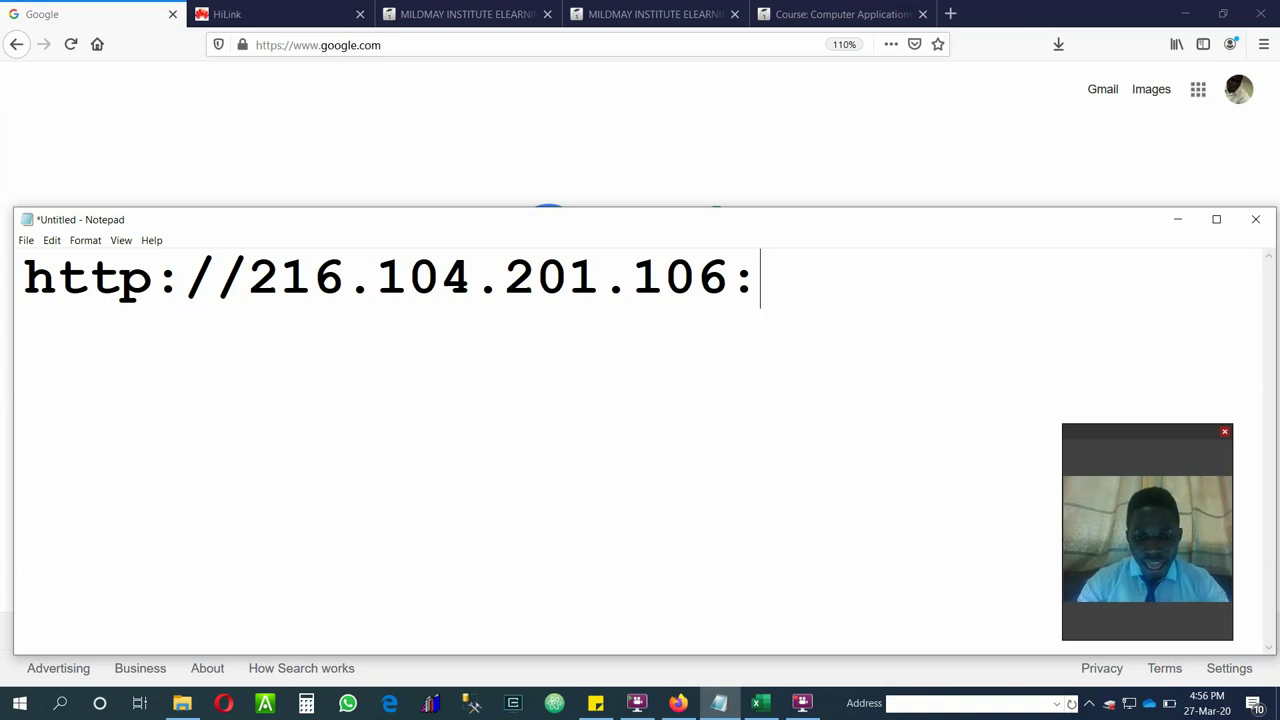
text(8082)
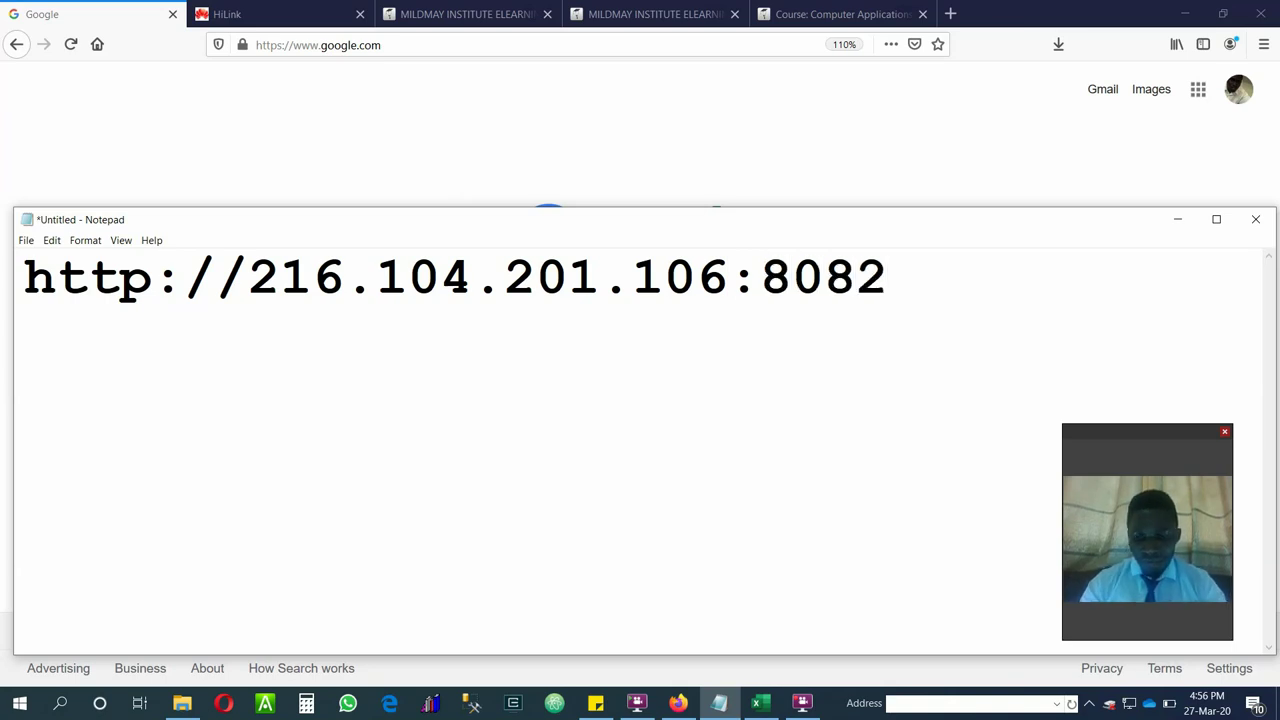
text(/)
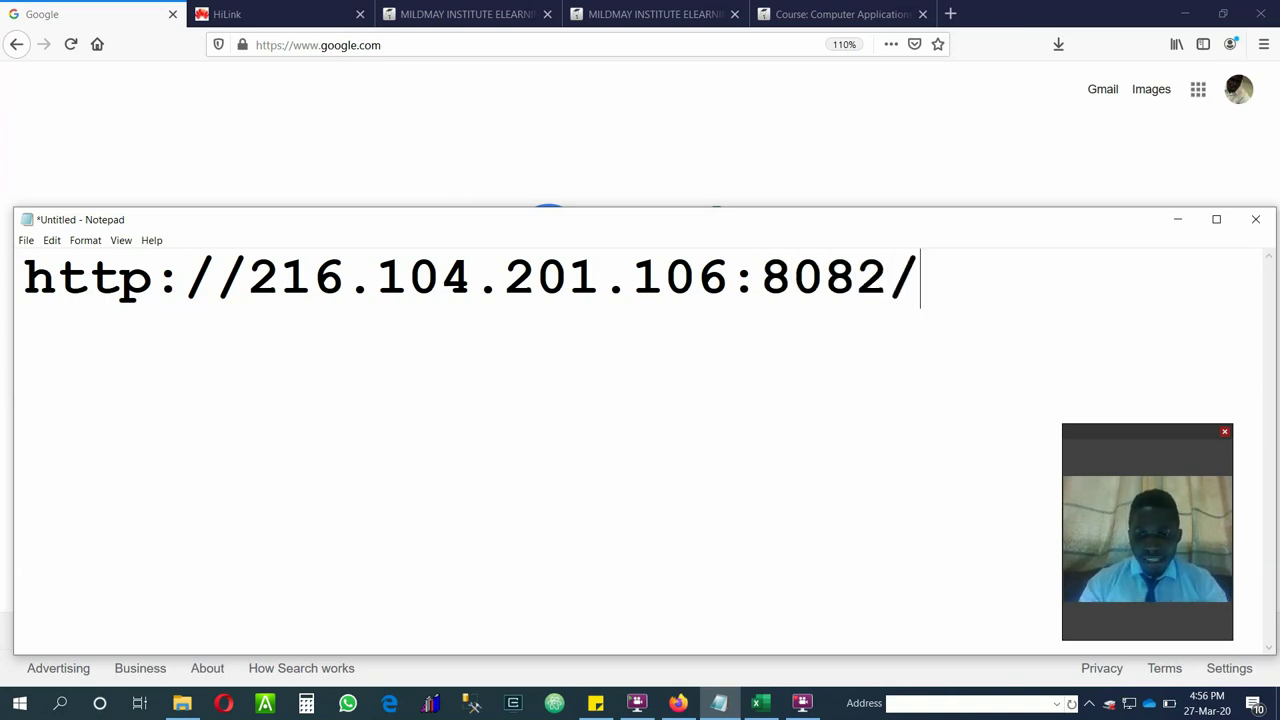
text(mi)
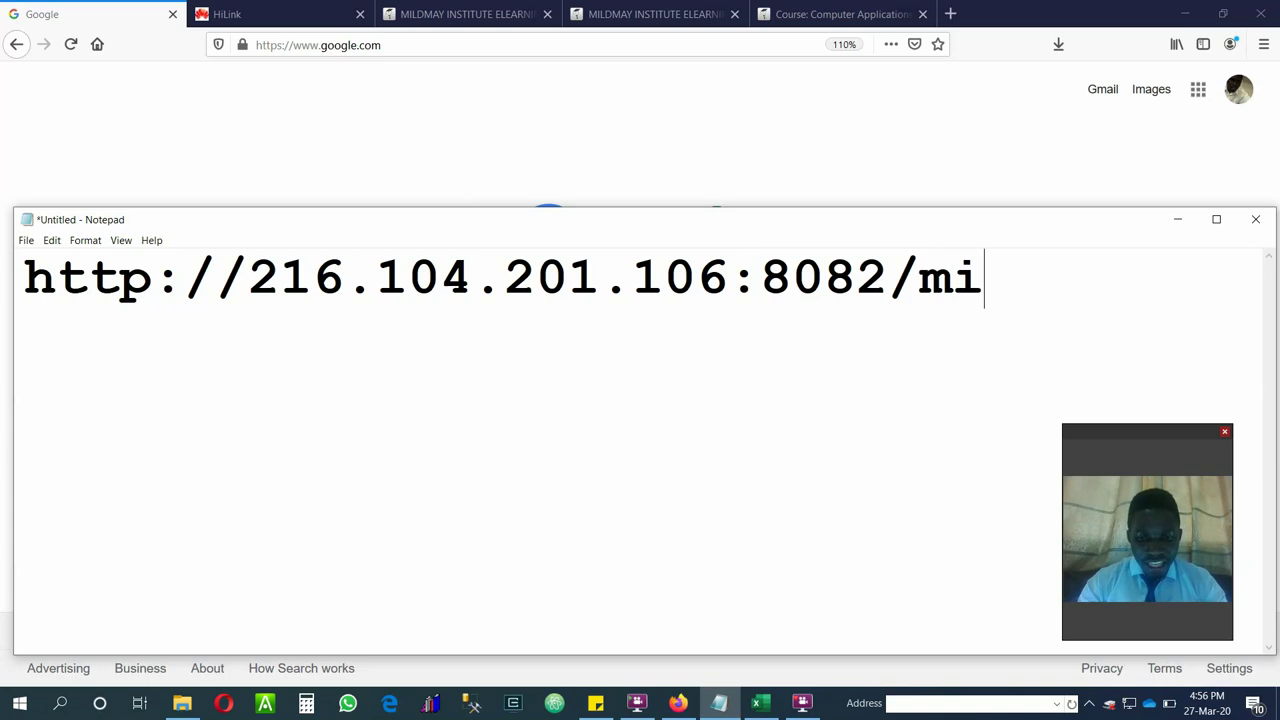
text(hs)
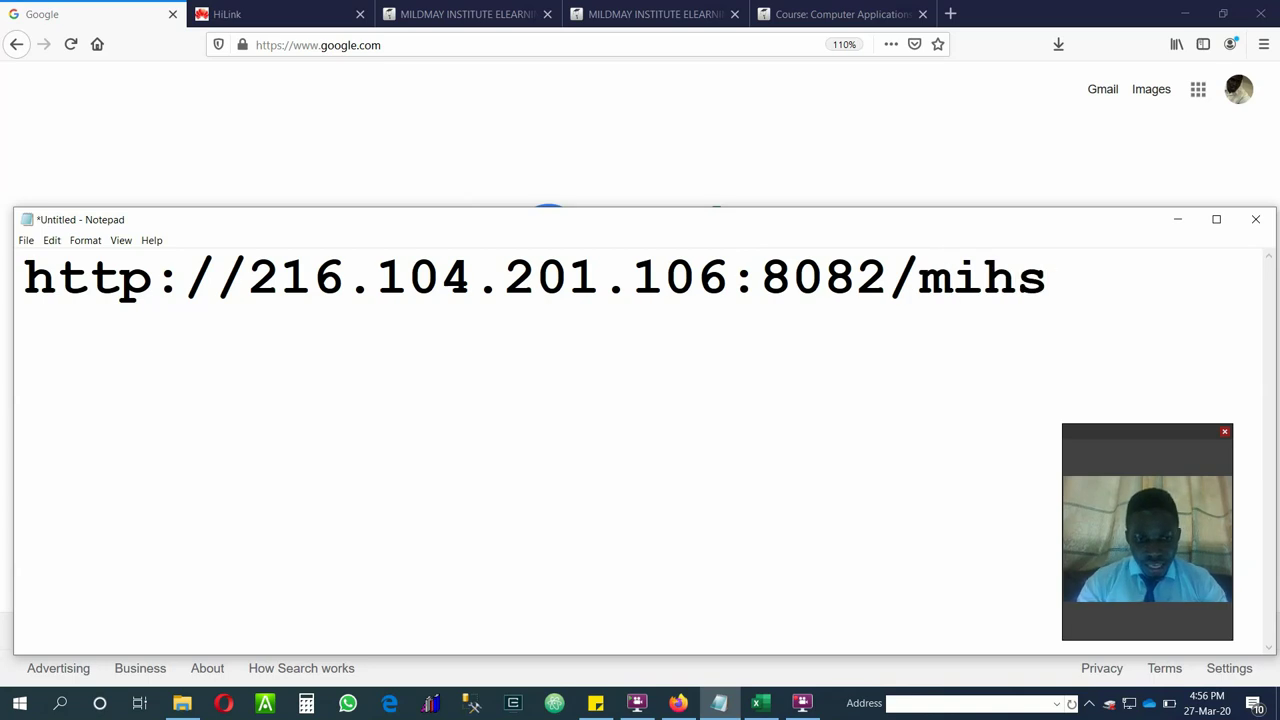
text(els)
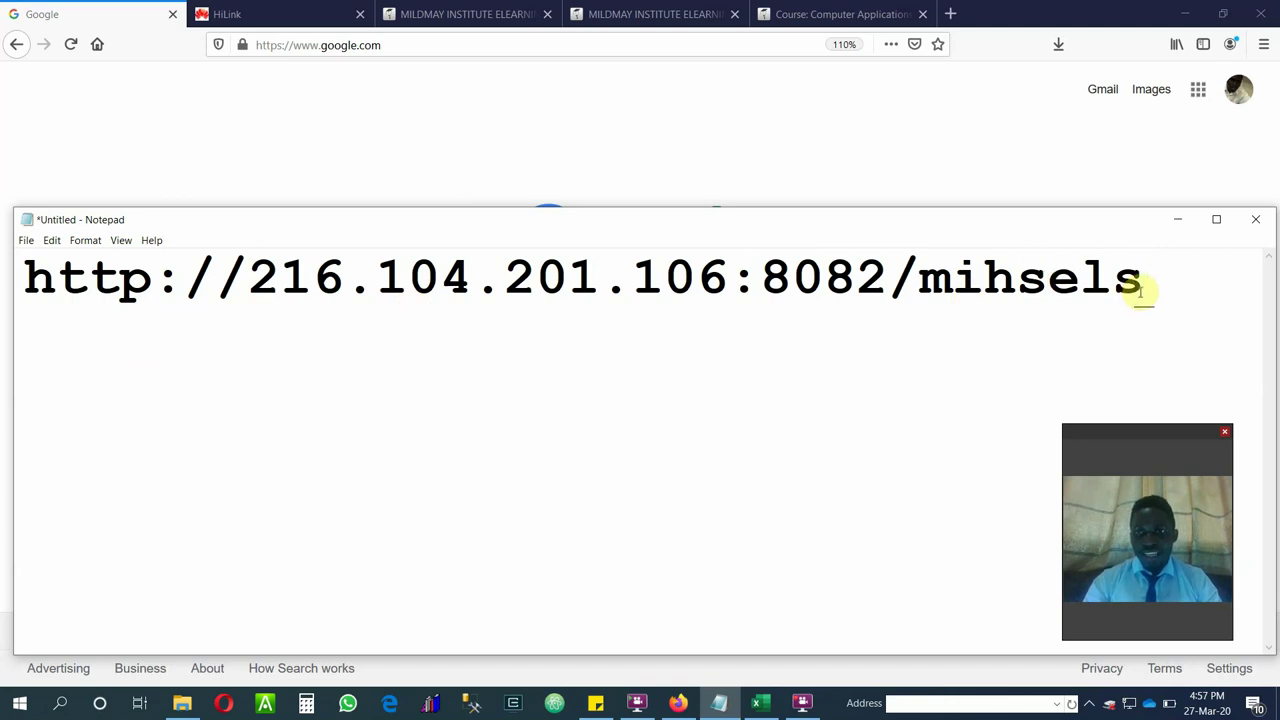
click(1172, 283)
drag(1172, 283, 22, 268)
key(ctrl+c)
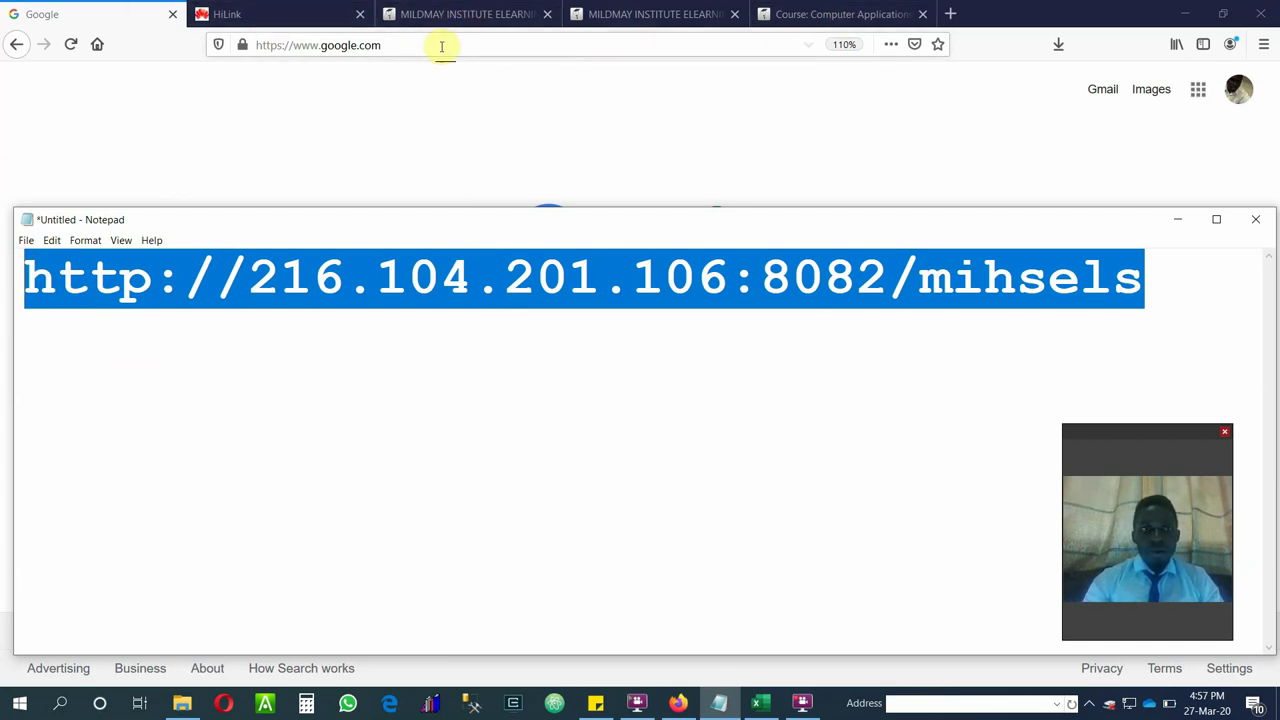
click(740, 107)
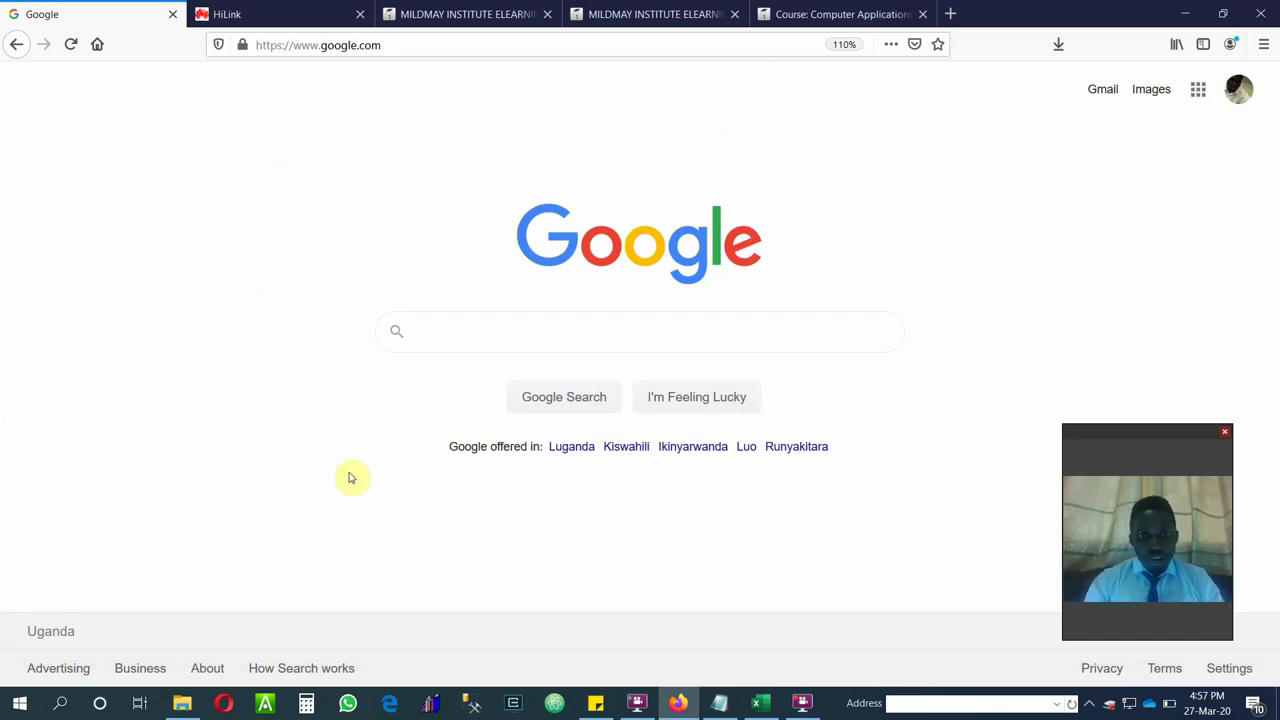
click(532, 333)
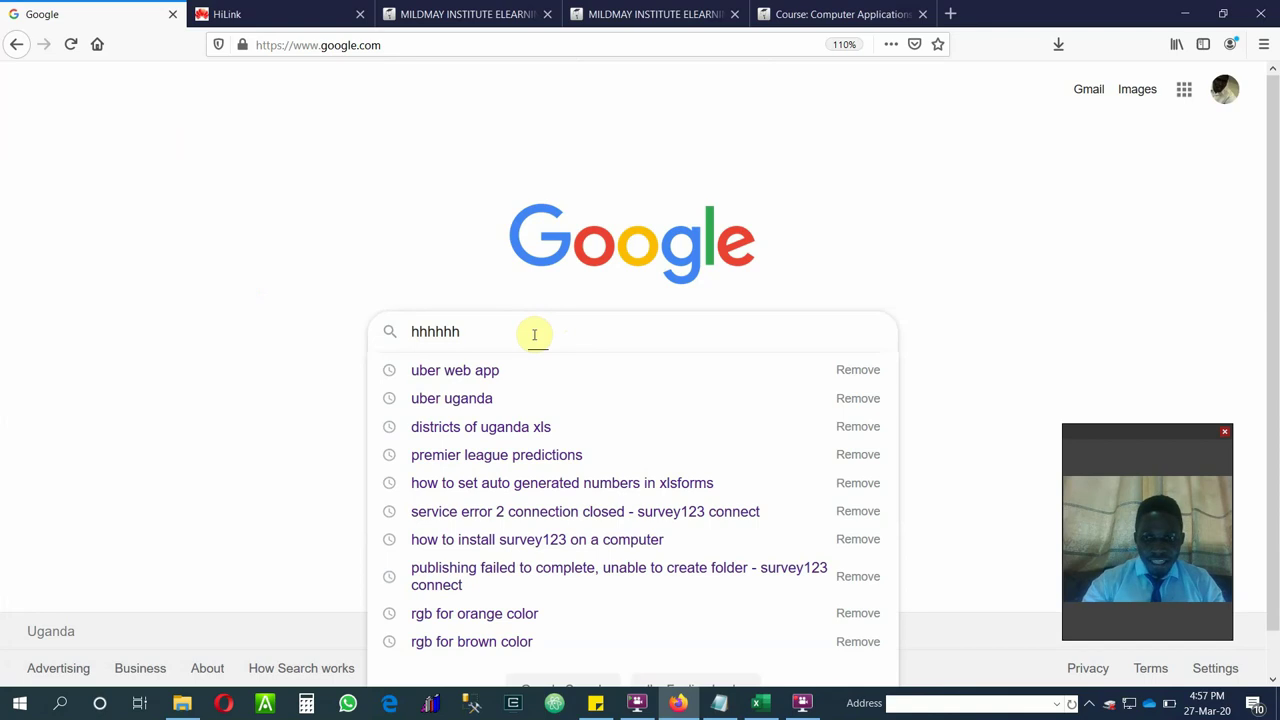
key(ctrl+v)
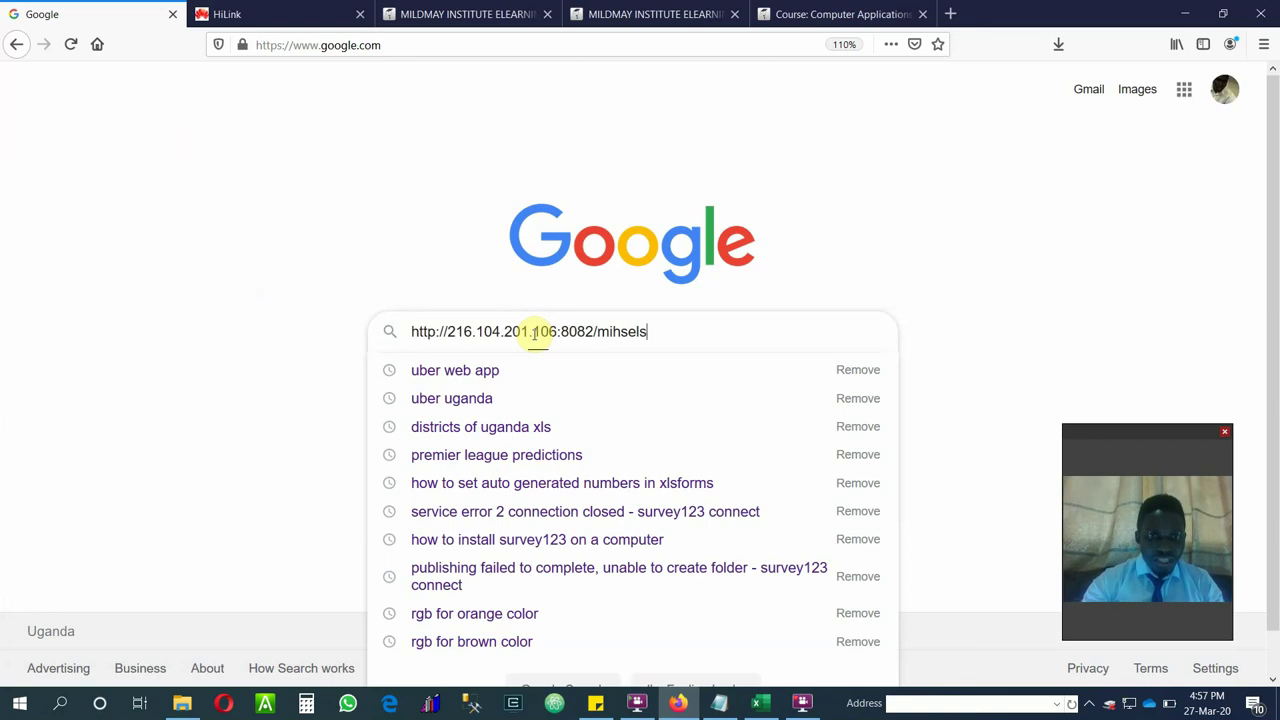
key(BackSpace)
key(BackSpace)
key(BackSpace)
key(BackSpace)
key(BackSpace)
key(BackSpace)
key(BackSpace)
key(BackSpace)
key(BackSpace)
key(BackSpace)
key(BackSpace)
key(BackSpace)
key(BackSpace)
key(BackSpace)
key(BackSpace)
key(BackSpace)
key(BackSpace)
key(BackSpace)
key(BackSpace)
key(BackSpace)
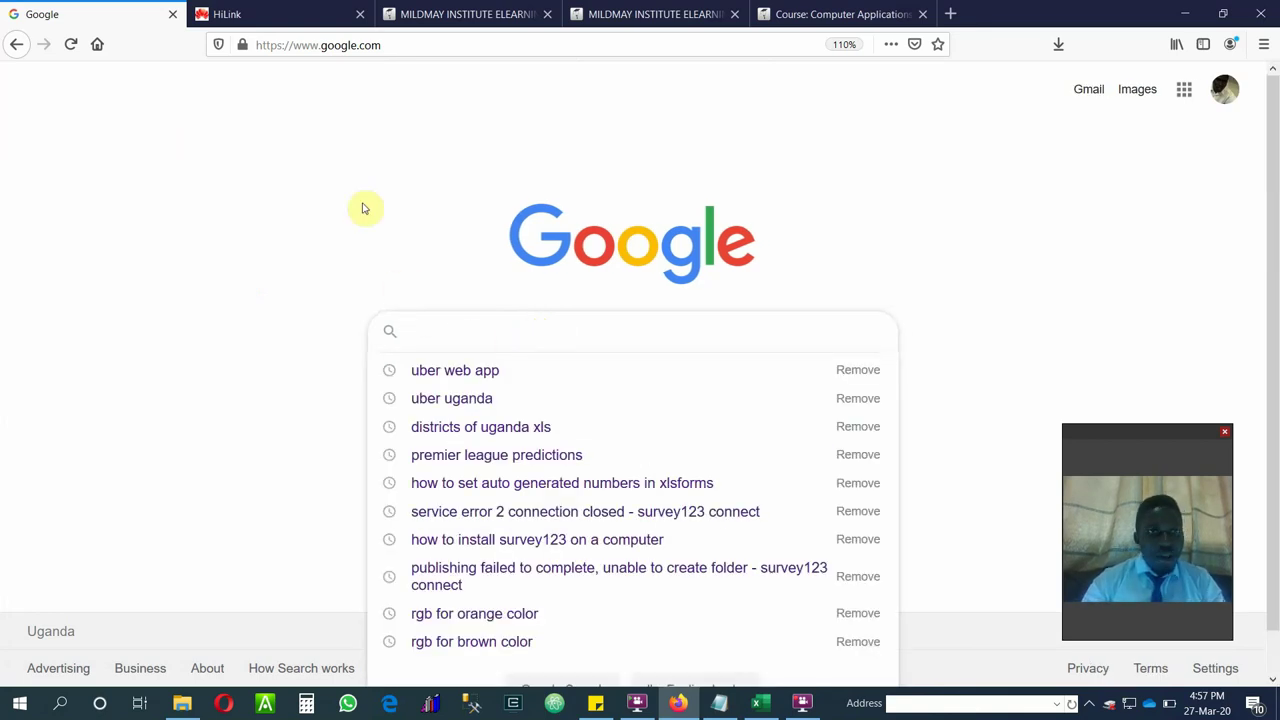
click(405, 48)
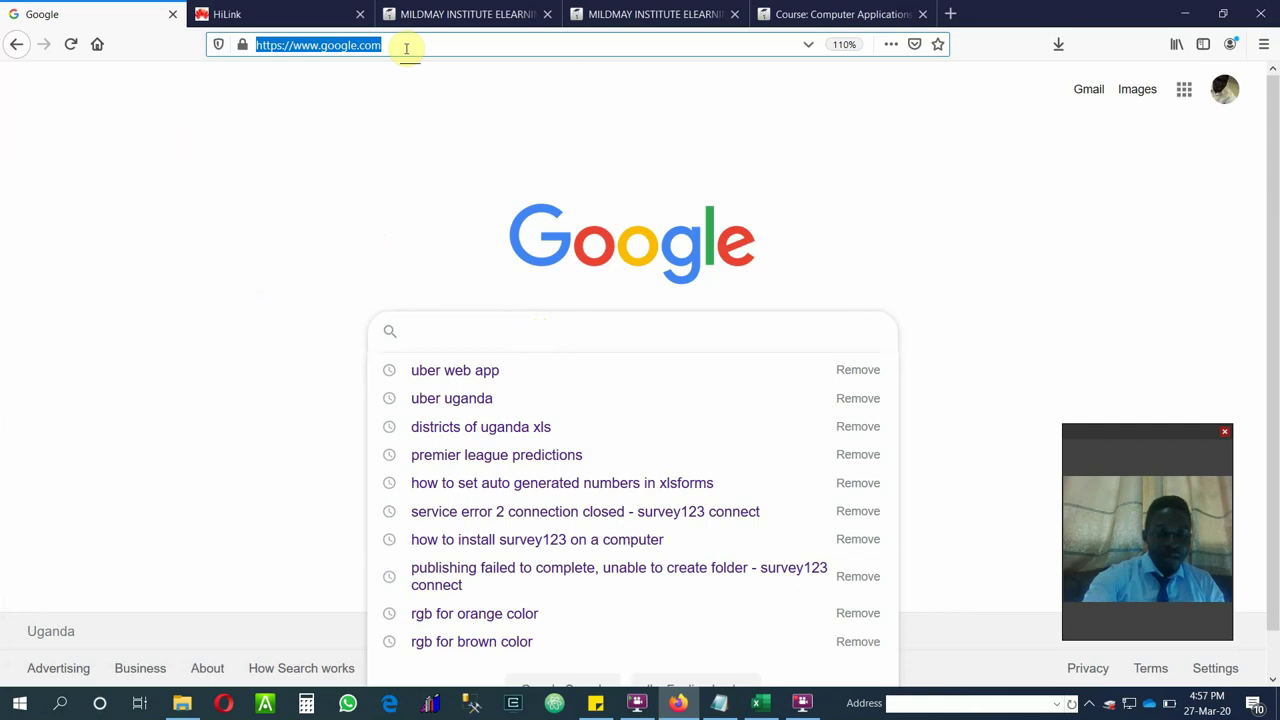
Load the pasted platform address in Firefox and switch to the platform home page tab.
key(BackSpace)
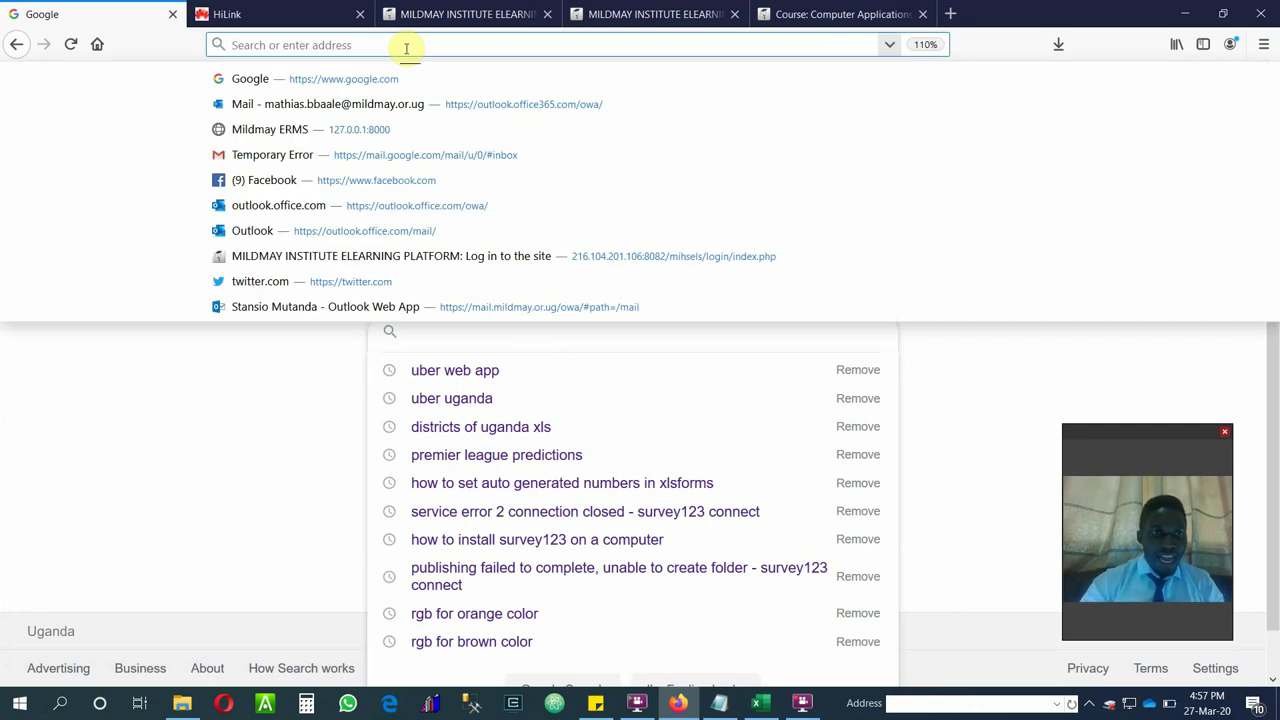
key(ctrl+v)
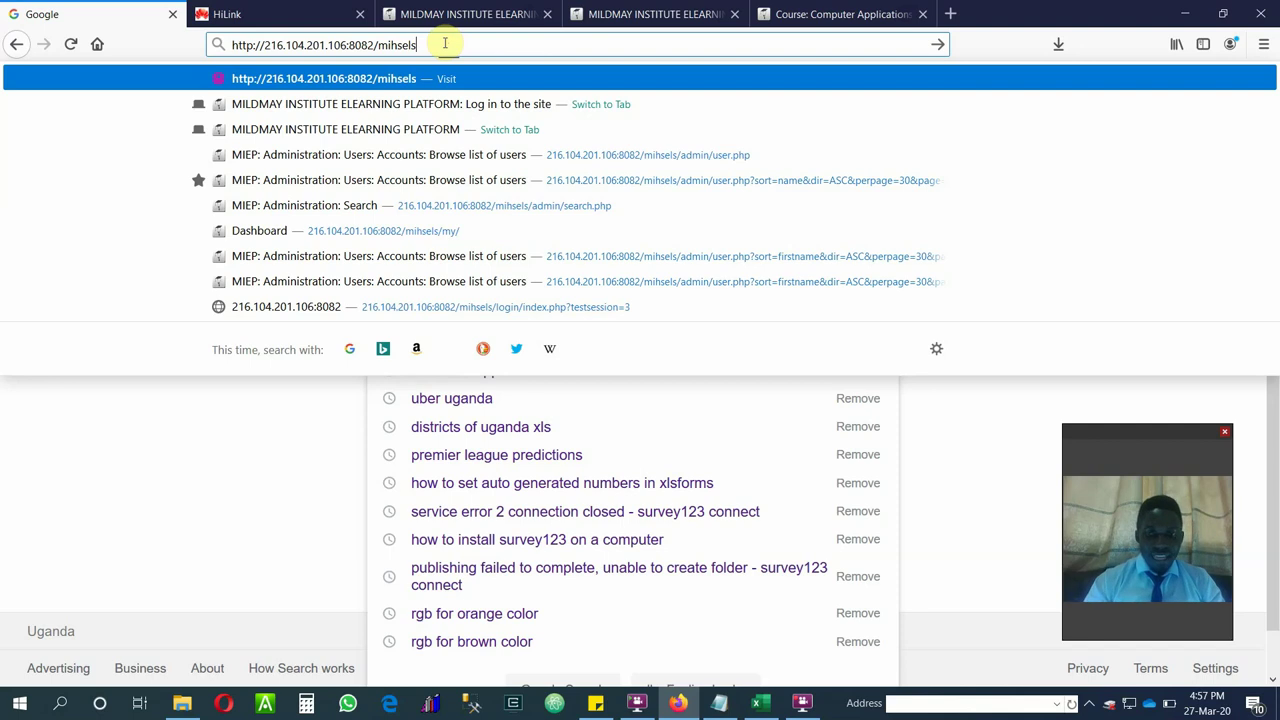
key(Return)
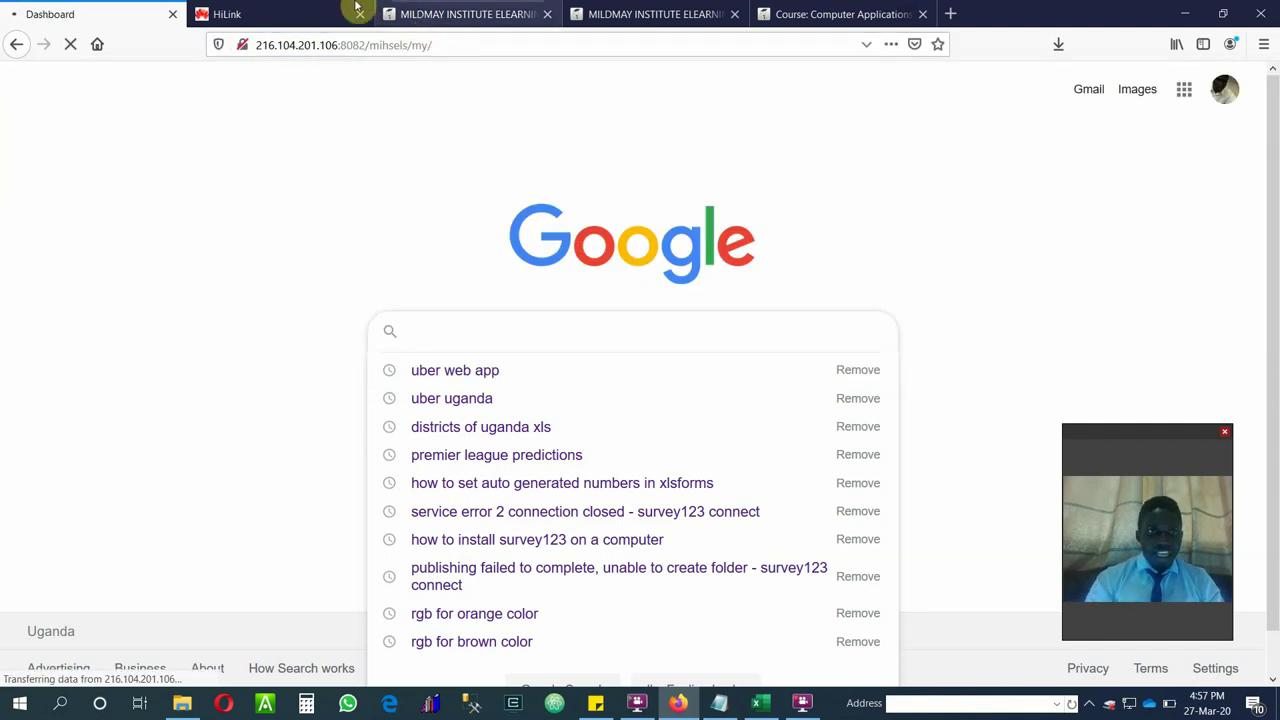
click(510, 14)
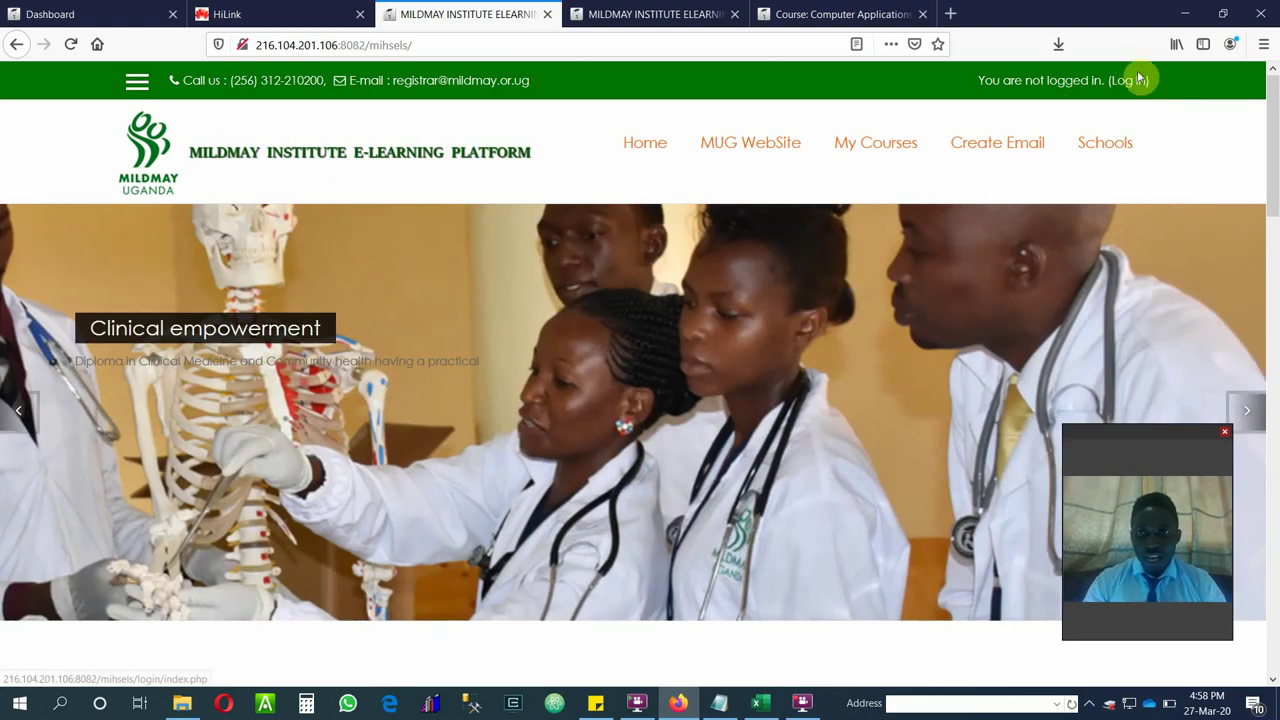
Select the student's username text in cell B13 of the CN Y3S1 sheet for copying.
click(602, 14)
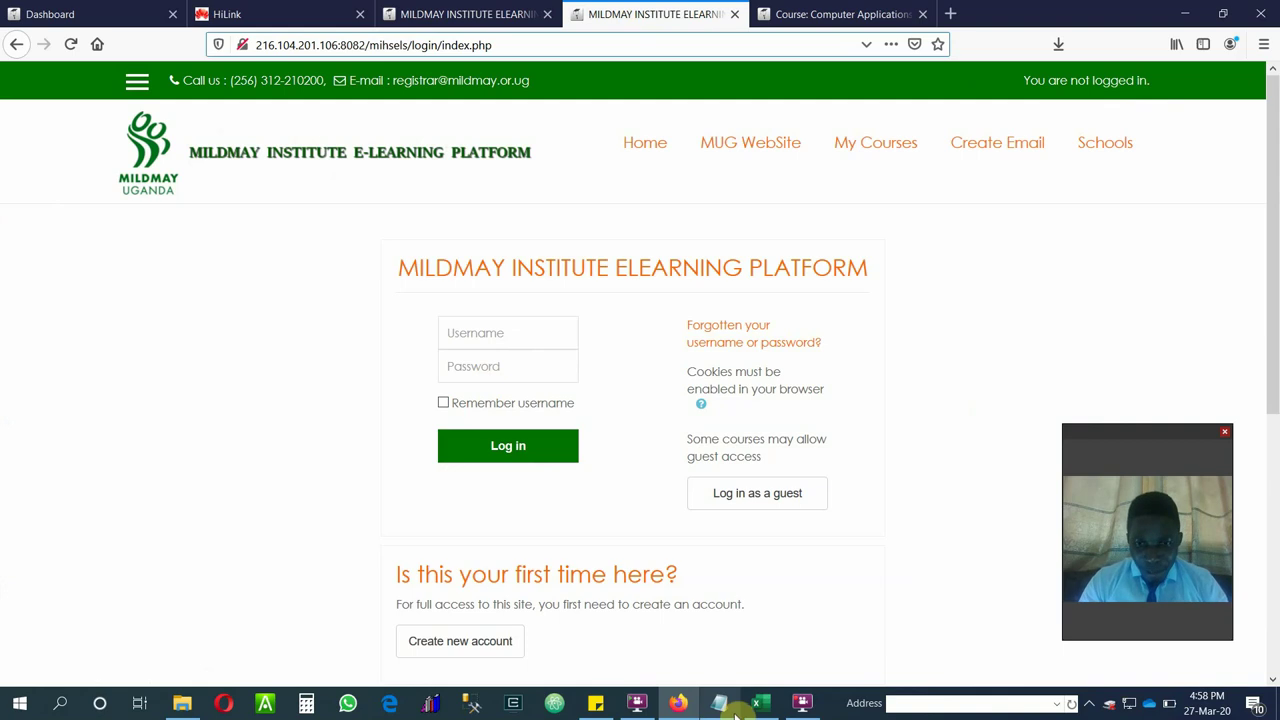
mouse_move(727, 708)
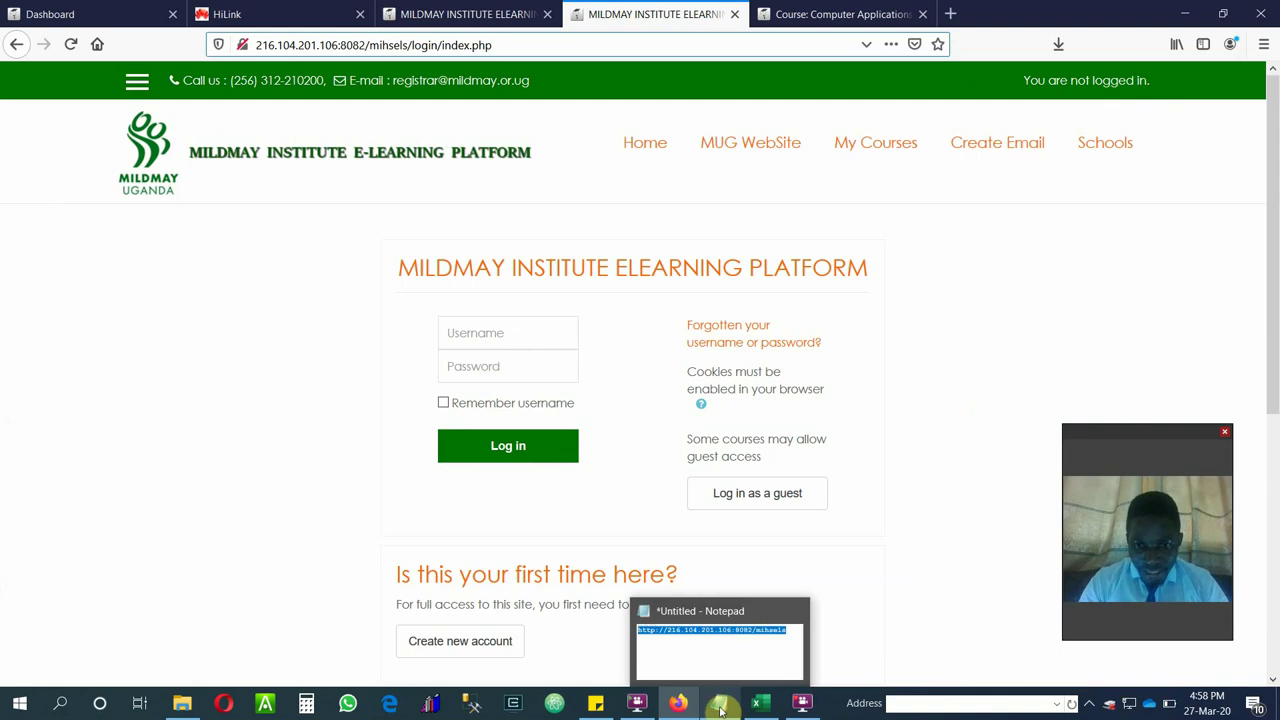
click(760, 703)
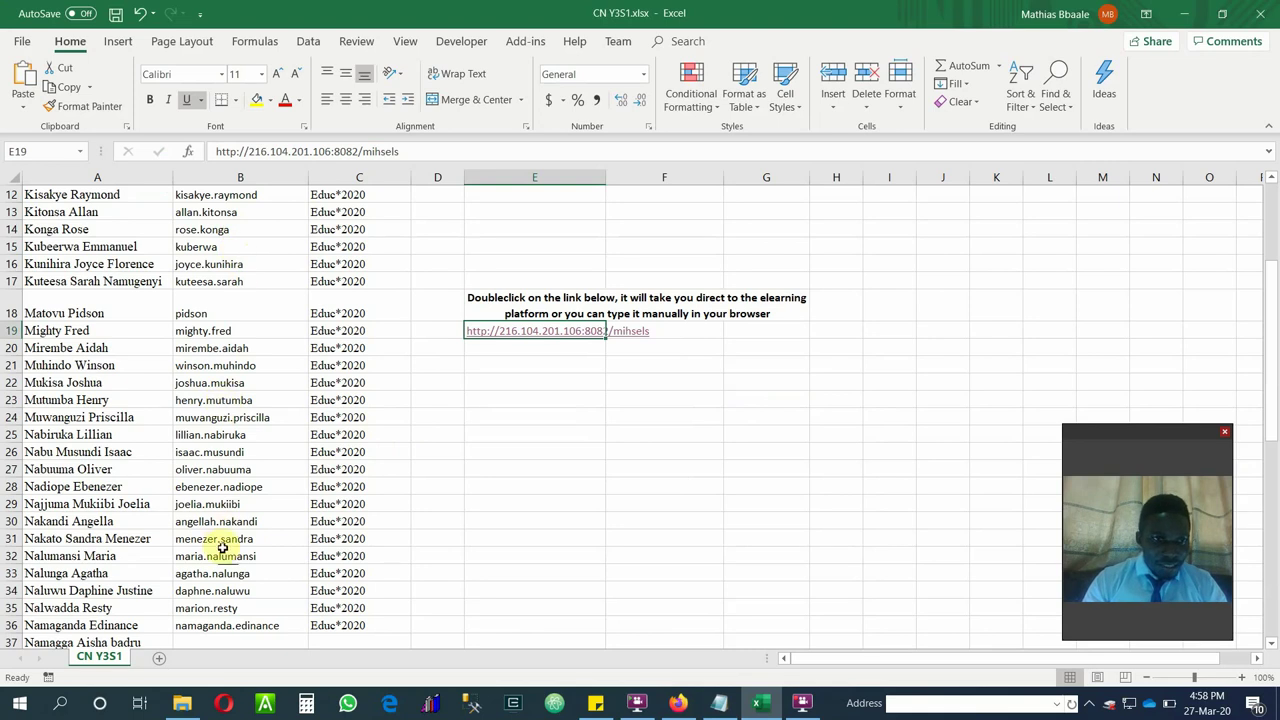
click(246, 213)
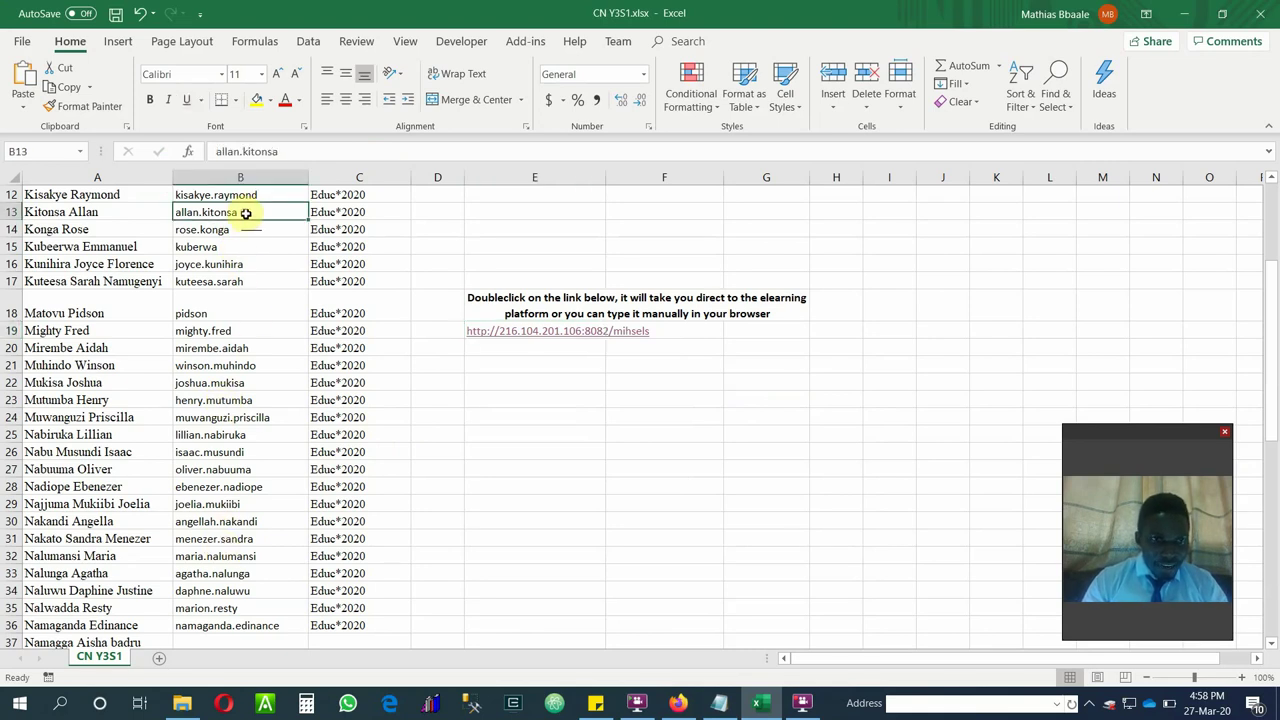
double_click(246, 213)
drag(251, 211, 176, 208)
key(ctrl+c)
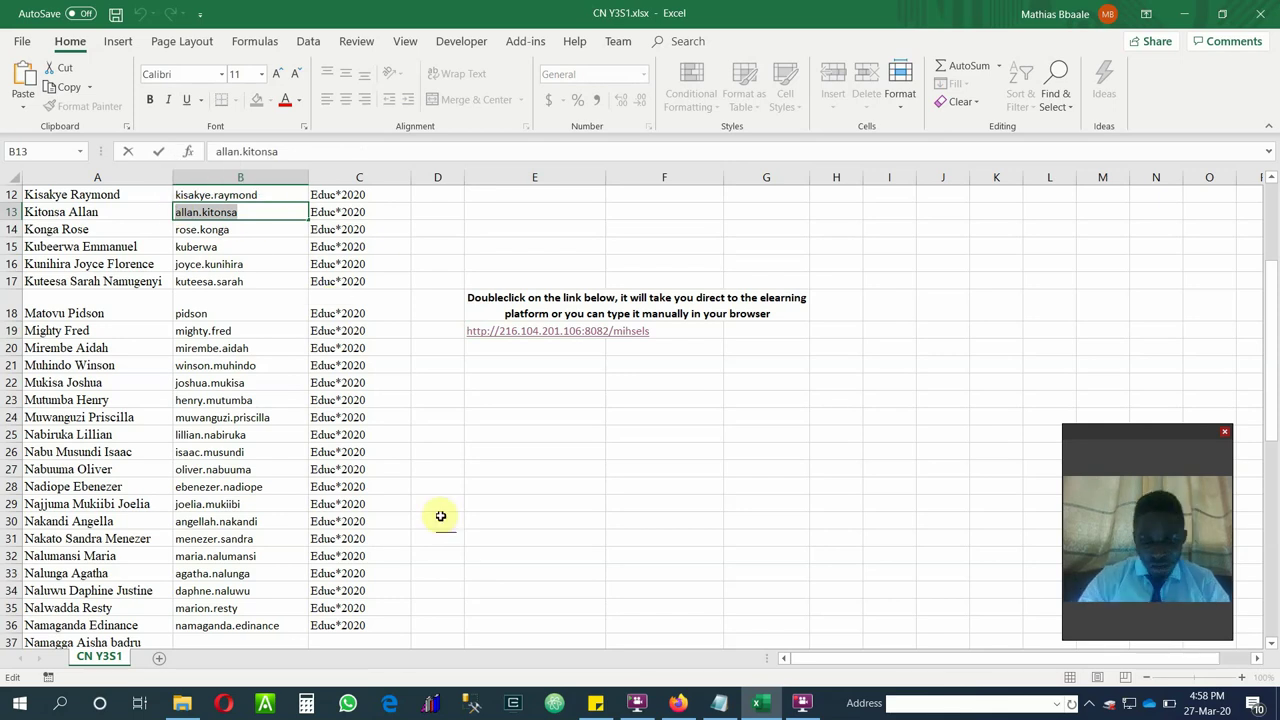
Paste the student's username into the login form's Username field.
click(678, 703)
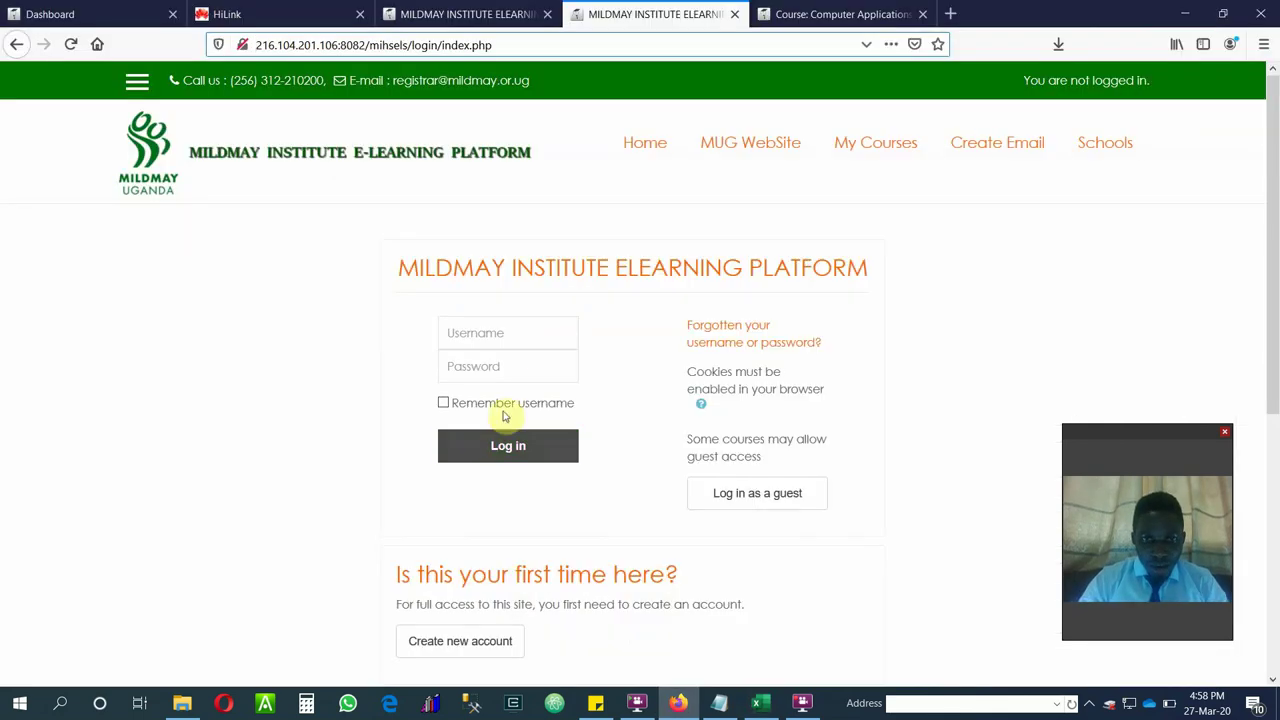
click(508, 342)
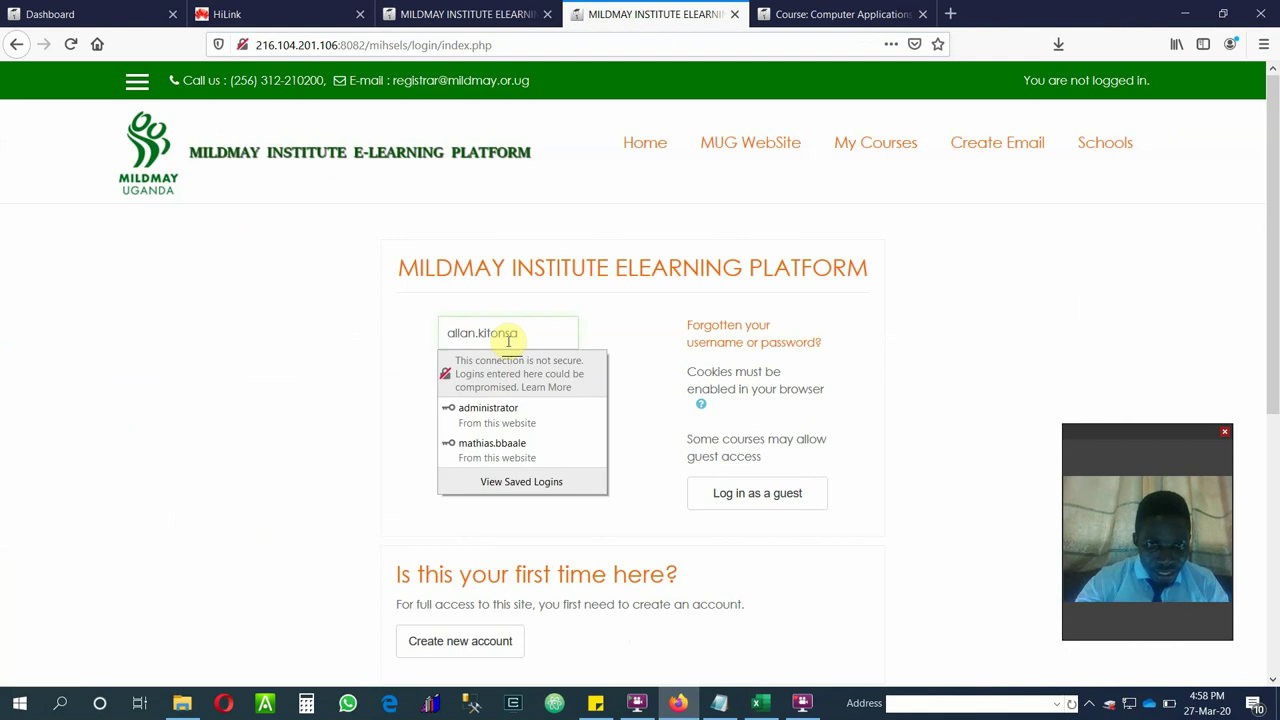
key(ctrl+v)
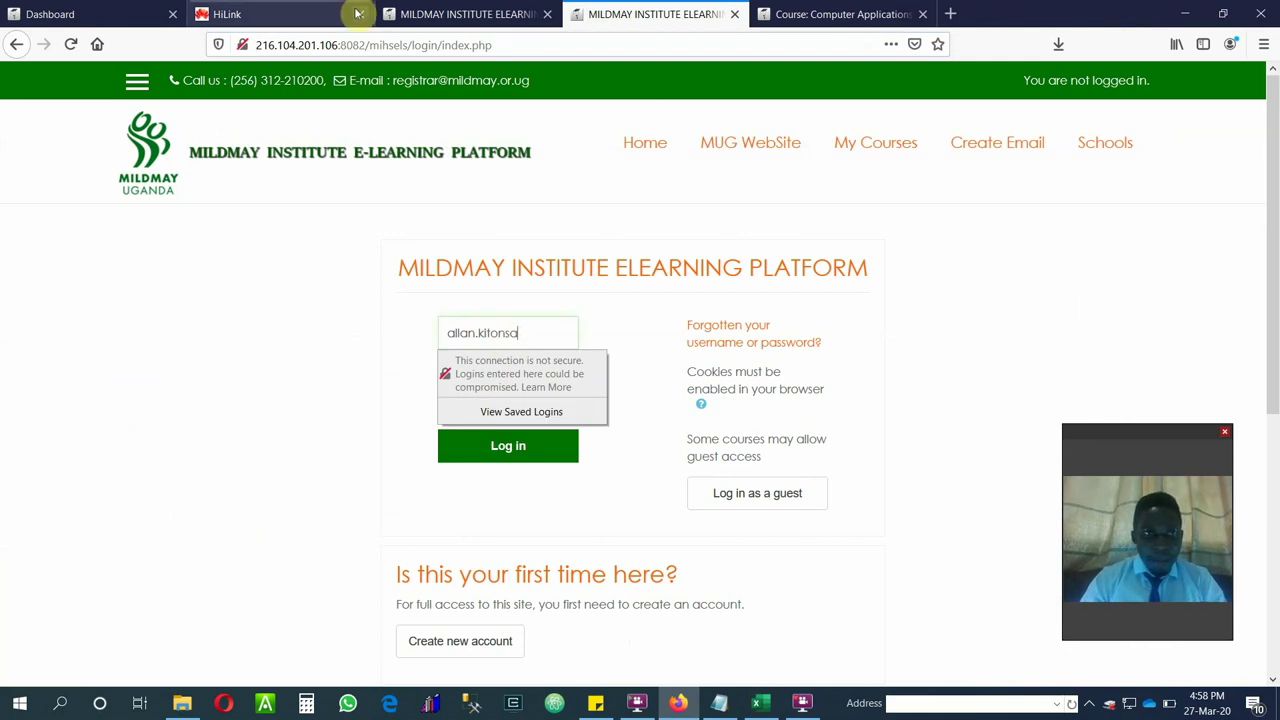
Copy the student's password from cell C13, enter it in the Password field, and log in.
click(760, 703)
click(376, 212)
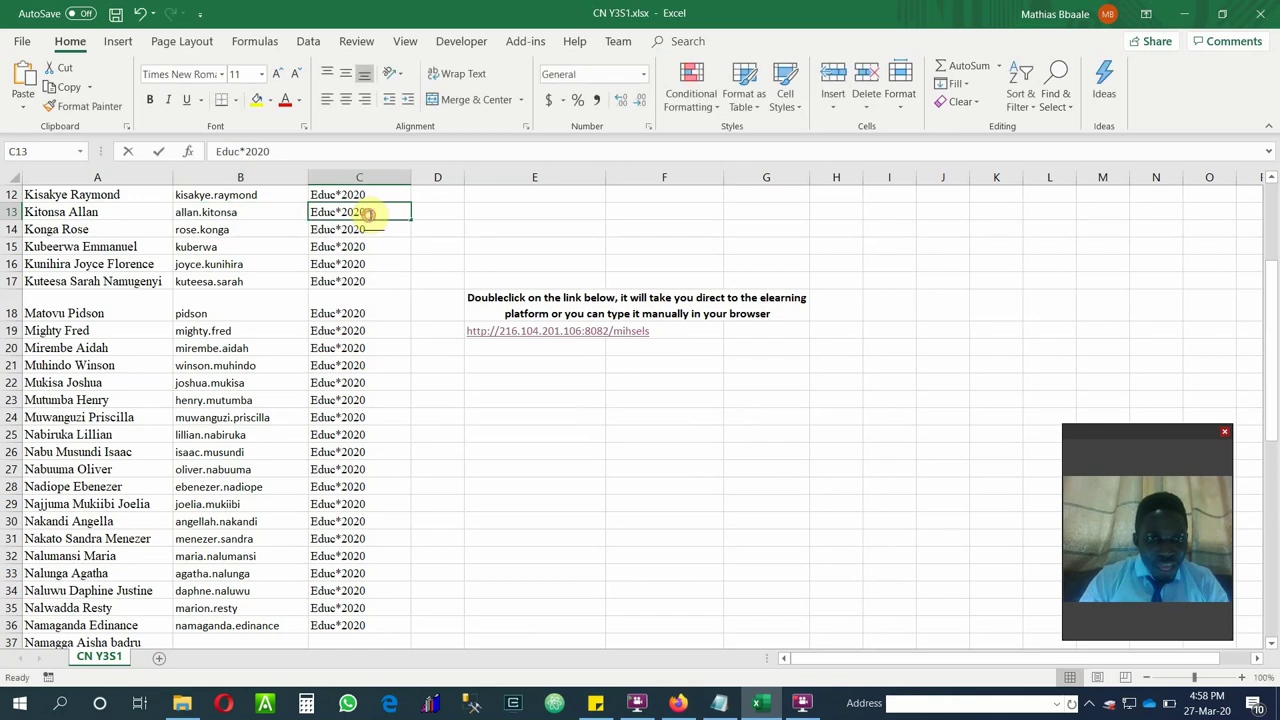
drag(391, 211, 307, 215)
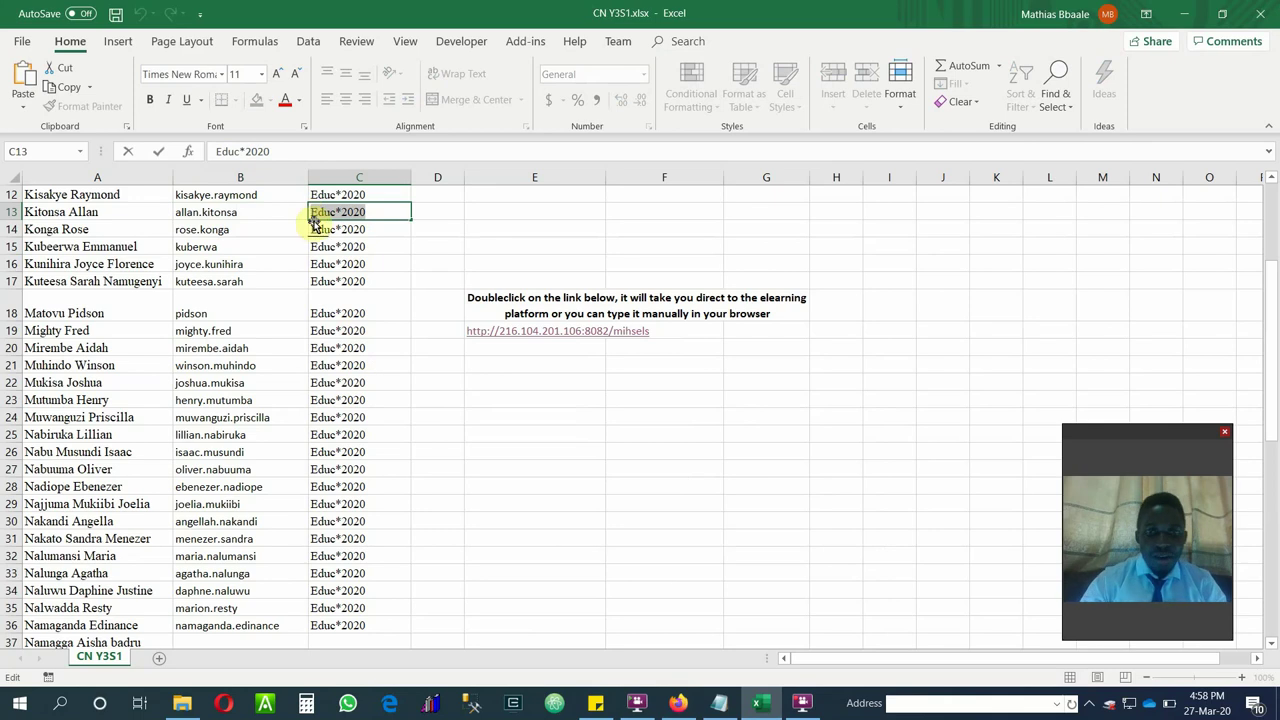
click(716, 705)
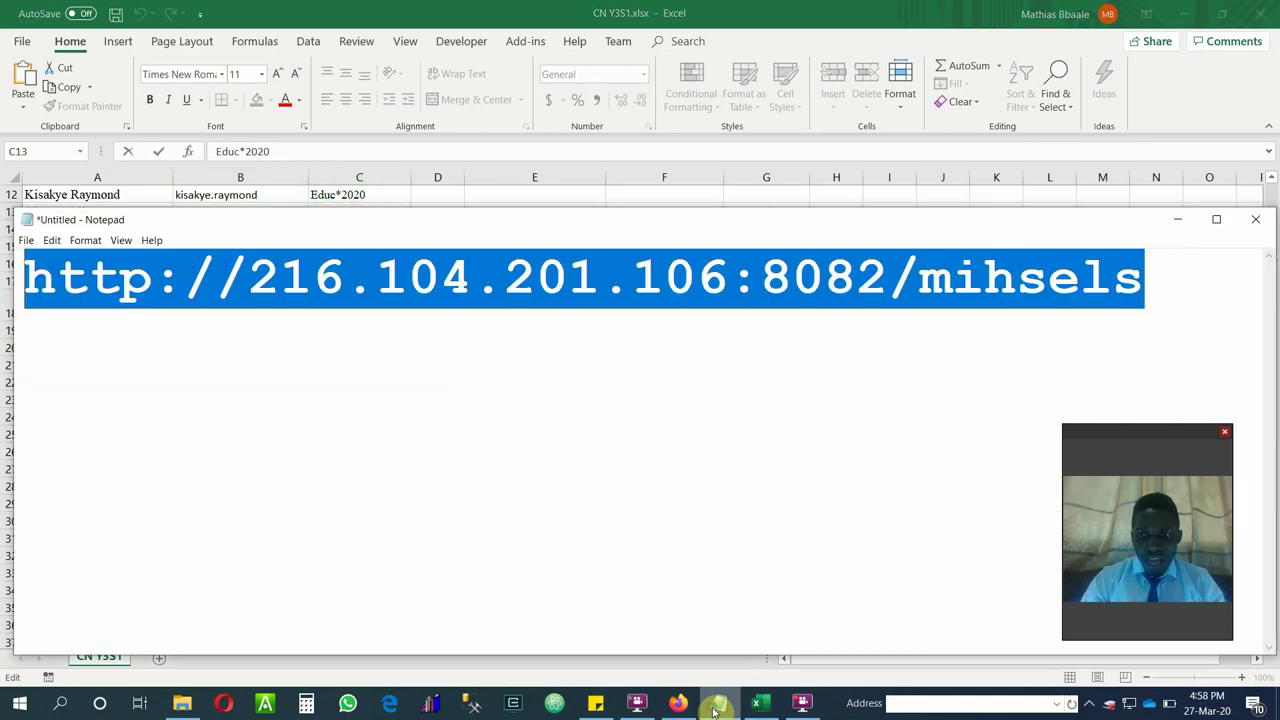
click(678, 703)
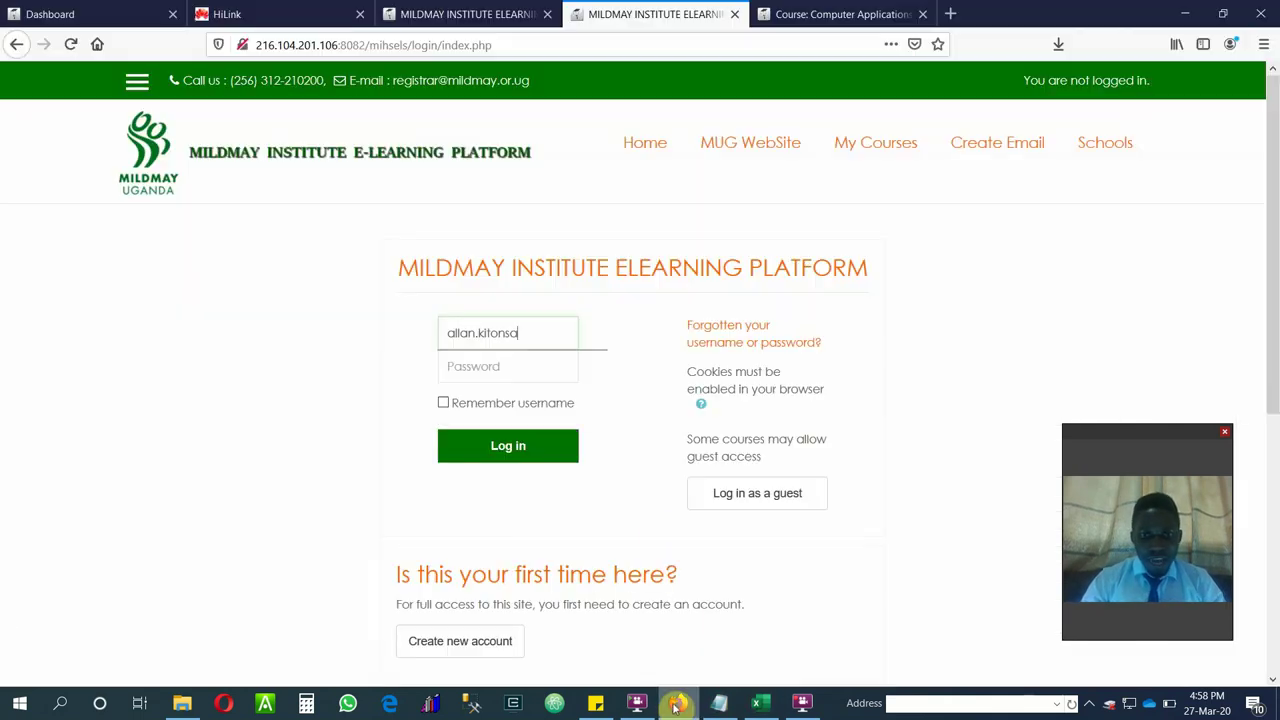
click(523, 367)
text(*********)
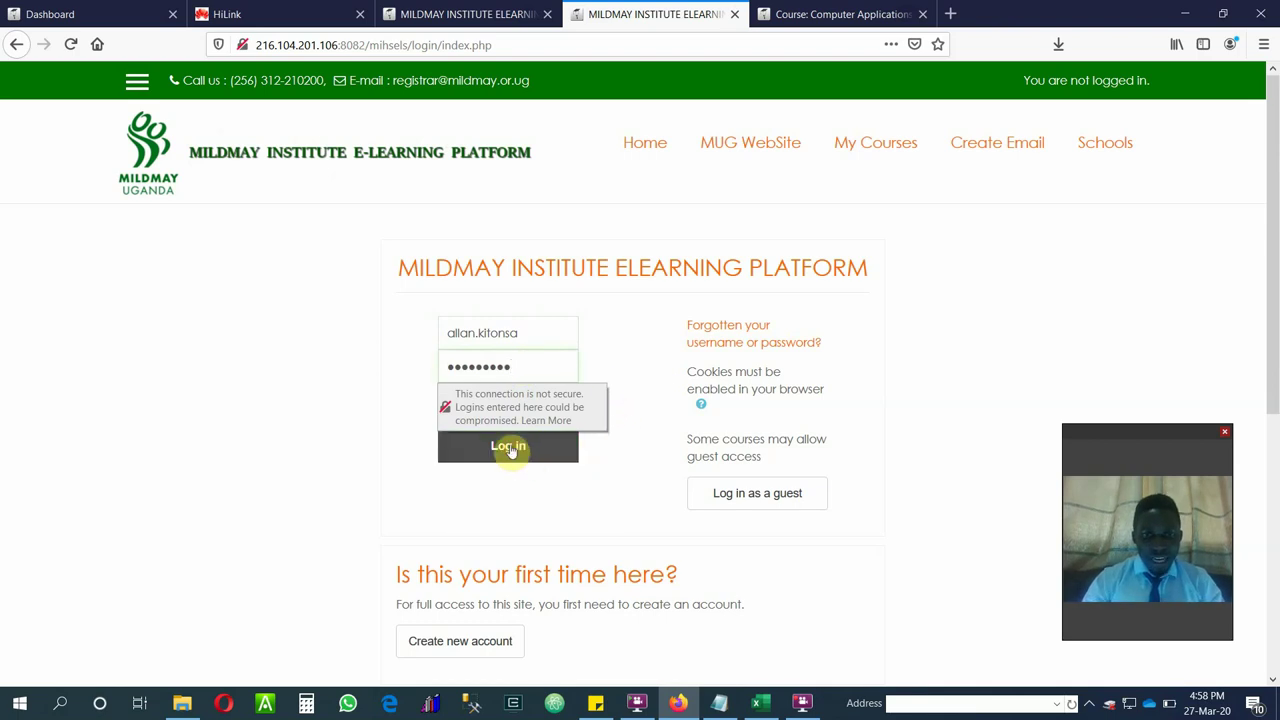
click(520, 459)
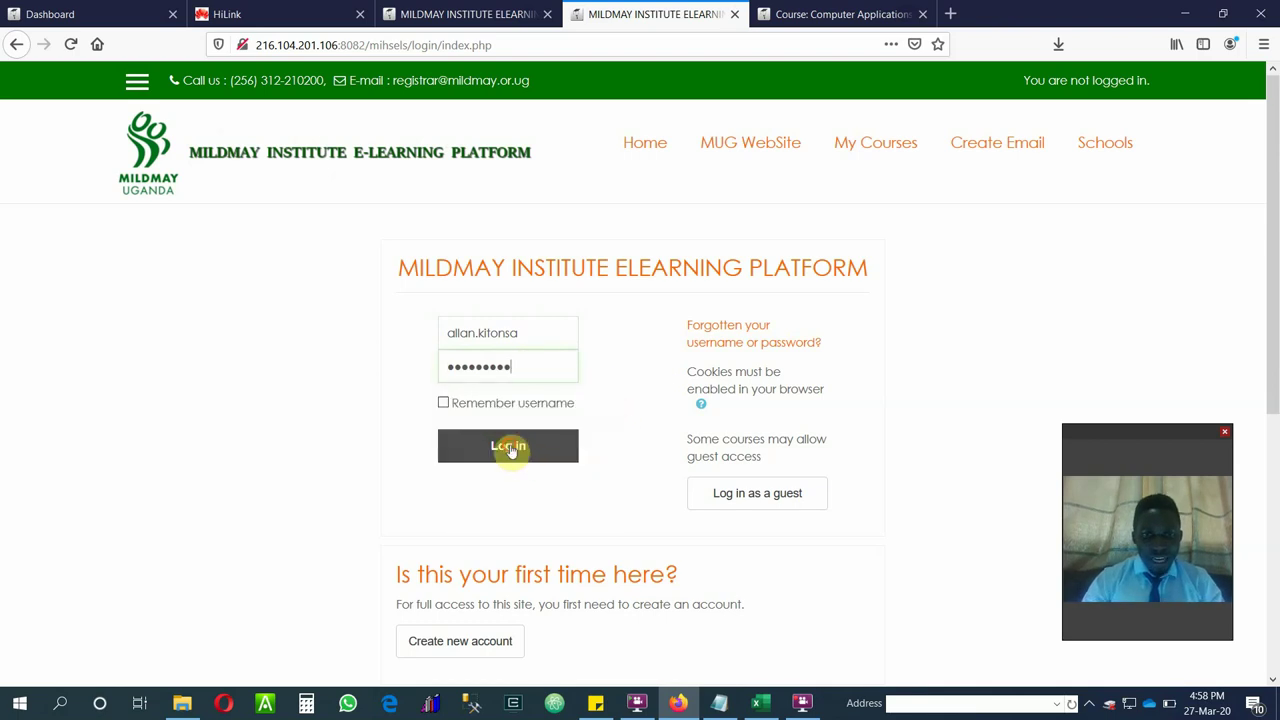
View the dashboard Timeline, then the Courses list showing Computer Applications - Nurses at 33%.
click(850, 14)
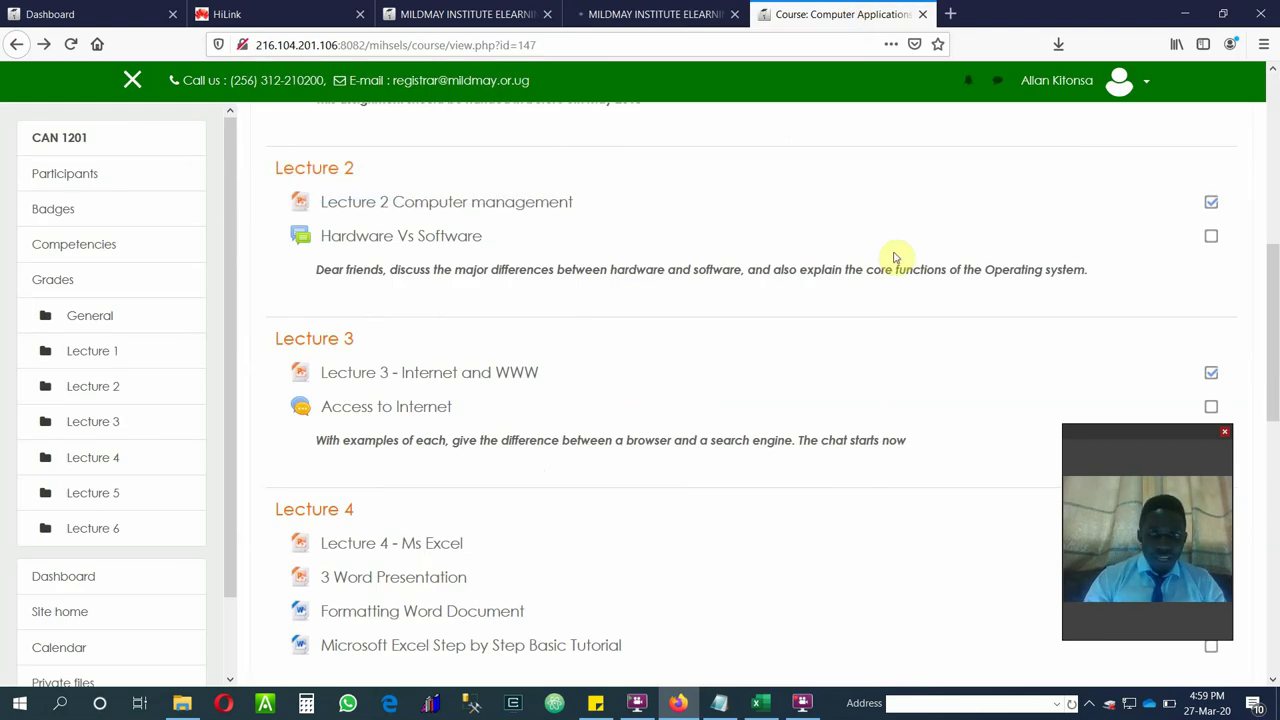
drag(1266, 294, 1262, 72)
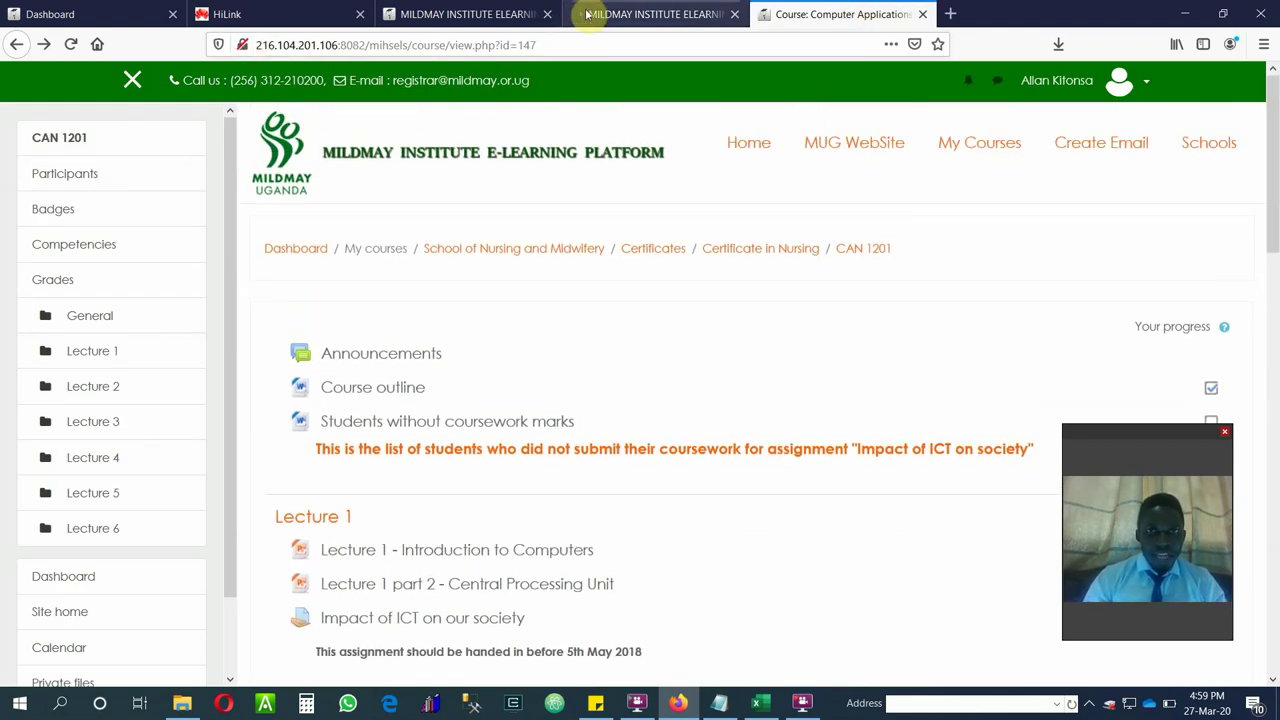
click(60, 14)
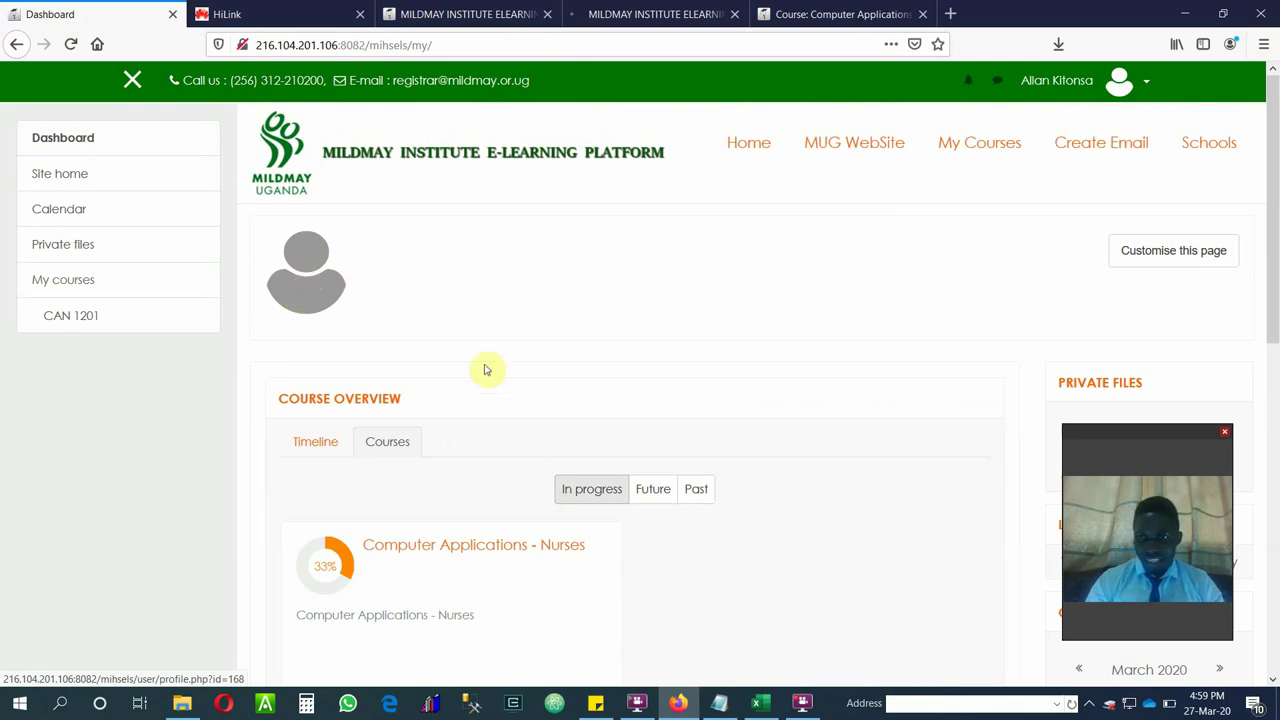
drag(1276, 258, 1276, 326)
click(300, 302)
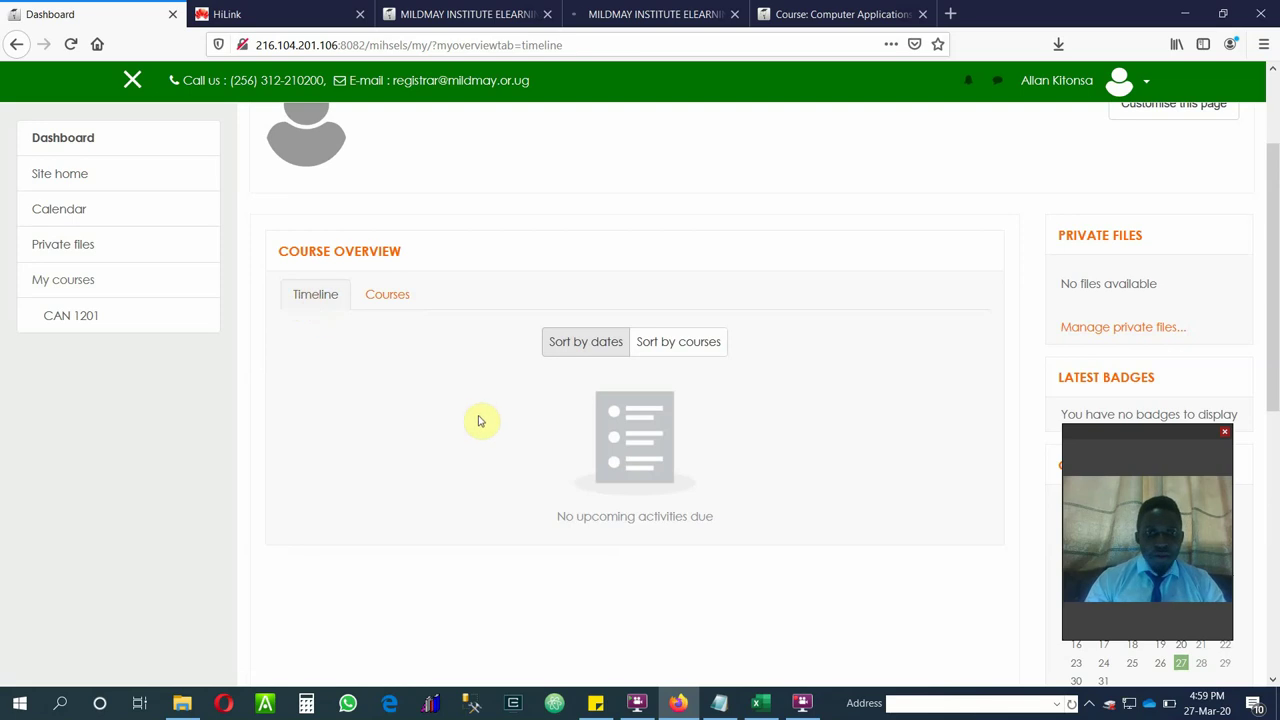
click(385, 297)
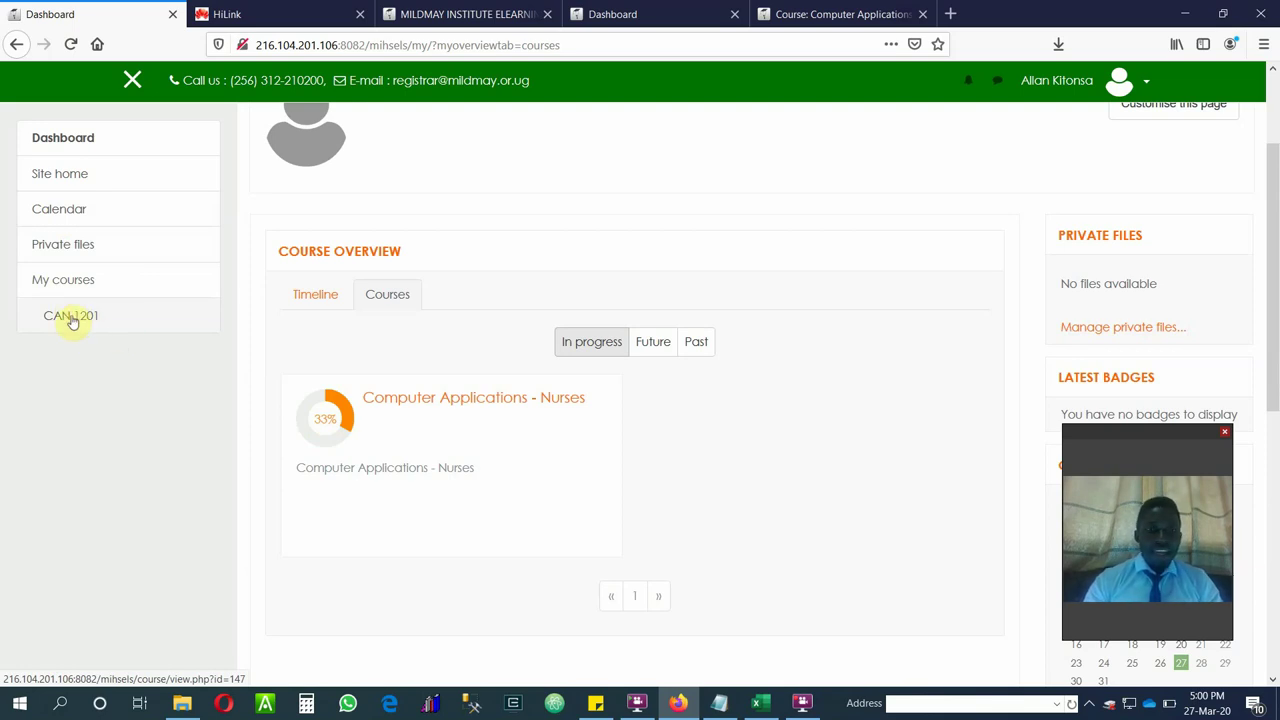
Open the CAN 1201 course and go to its Impact of ICT on our society assignment.
click(71, 318)
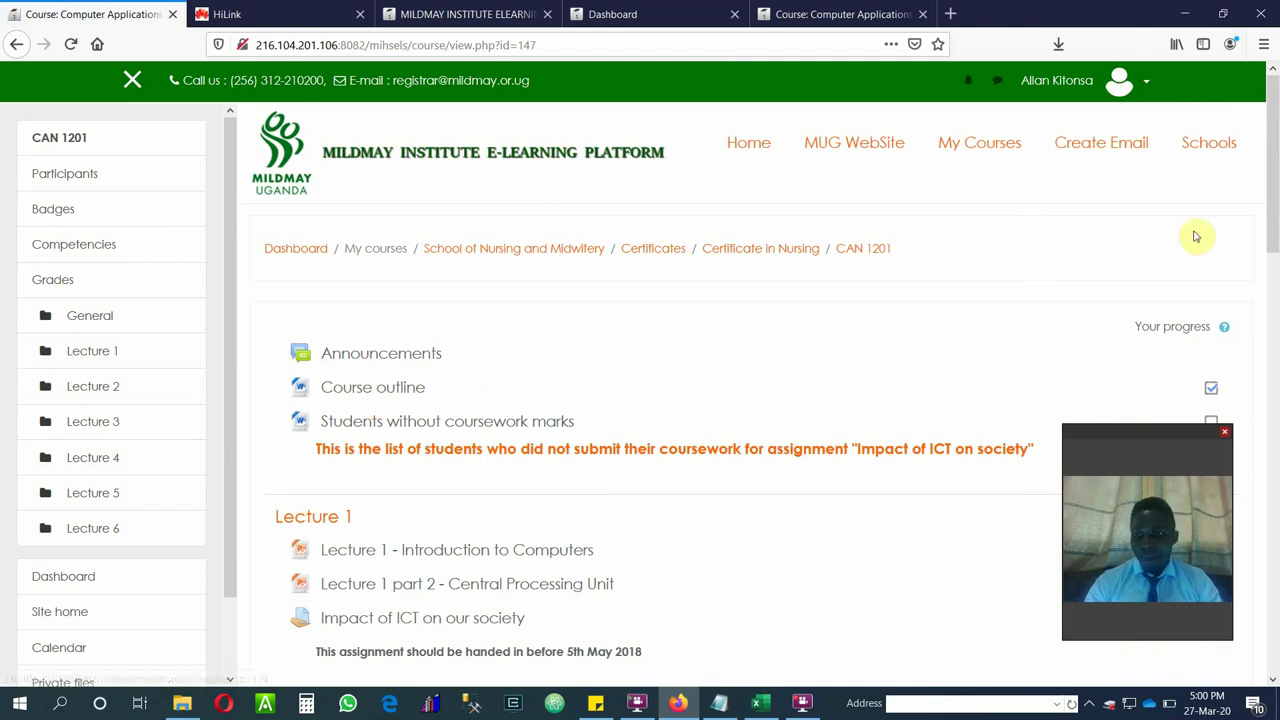
scroll(1276, 212, down, 1)
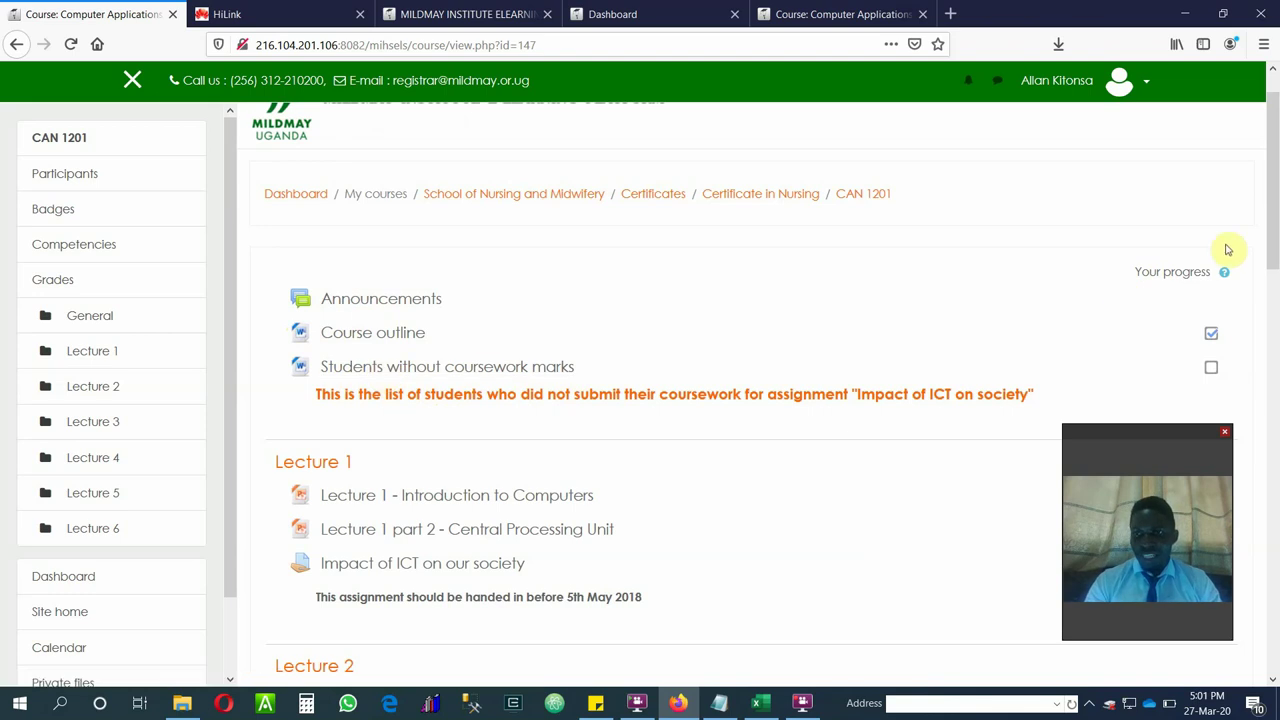
drag(1274, 232, 1277, 288)
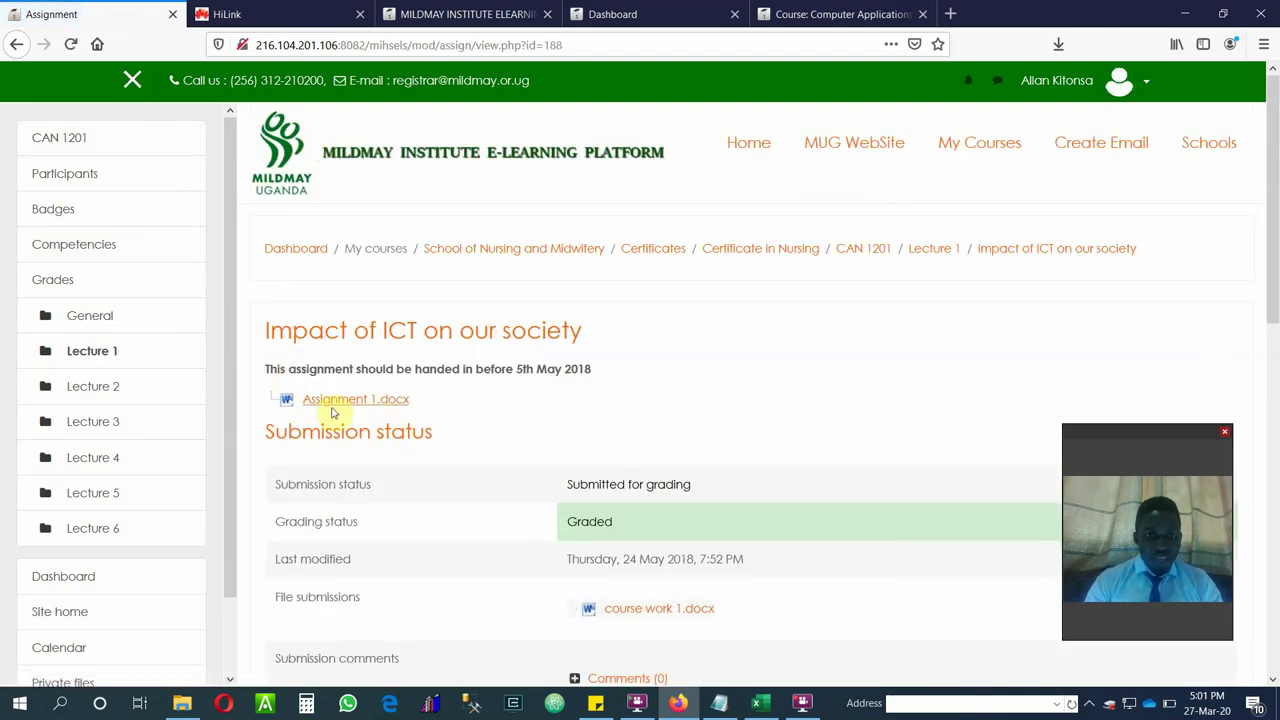
Read the Hardware Vs Software forum posts, then open the Access to Internet chat under Lecture 3.
click(14, 47)
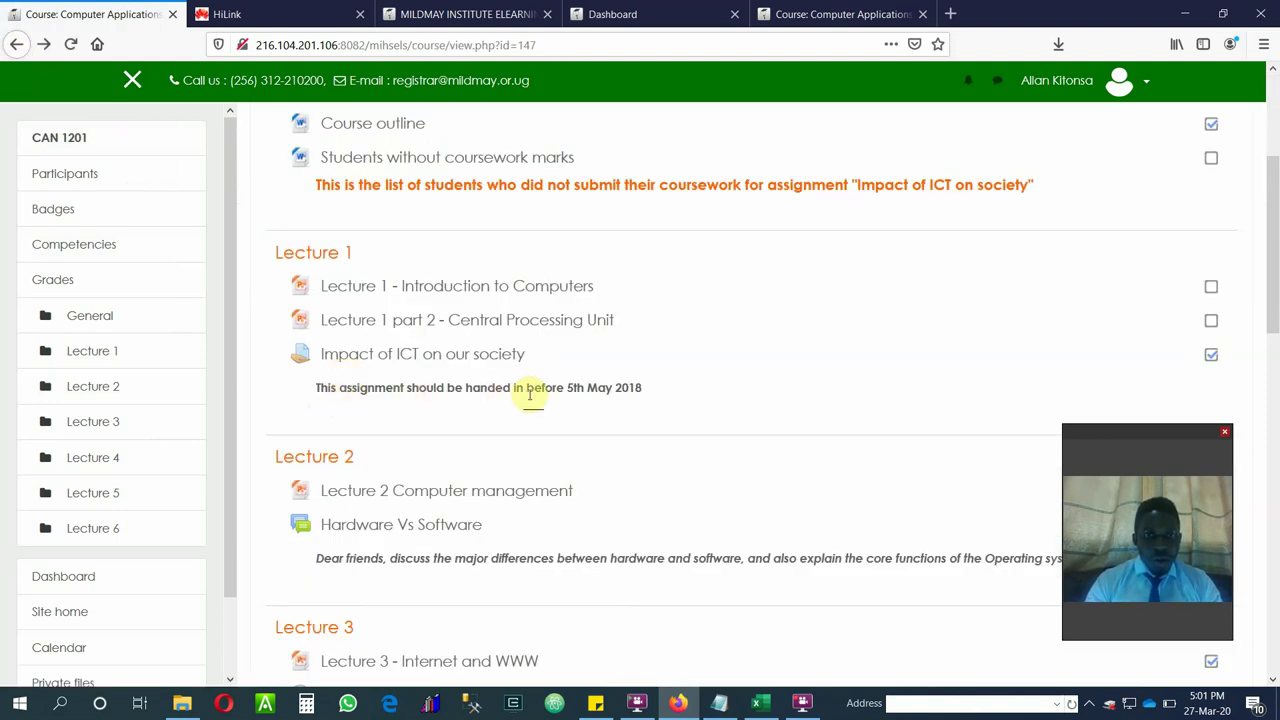
drag(1271, 260, 1276, 298)
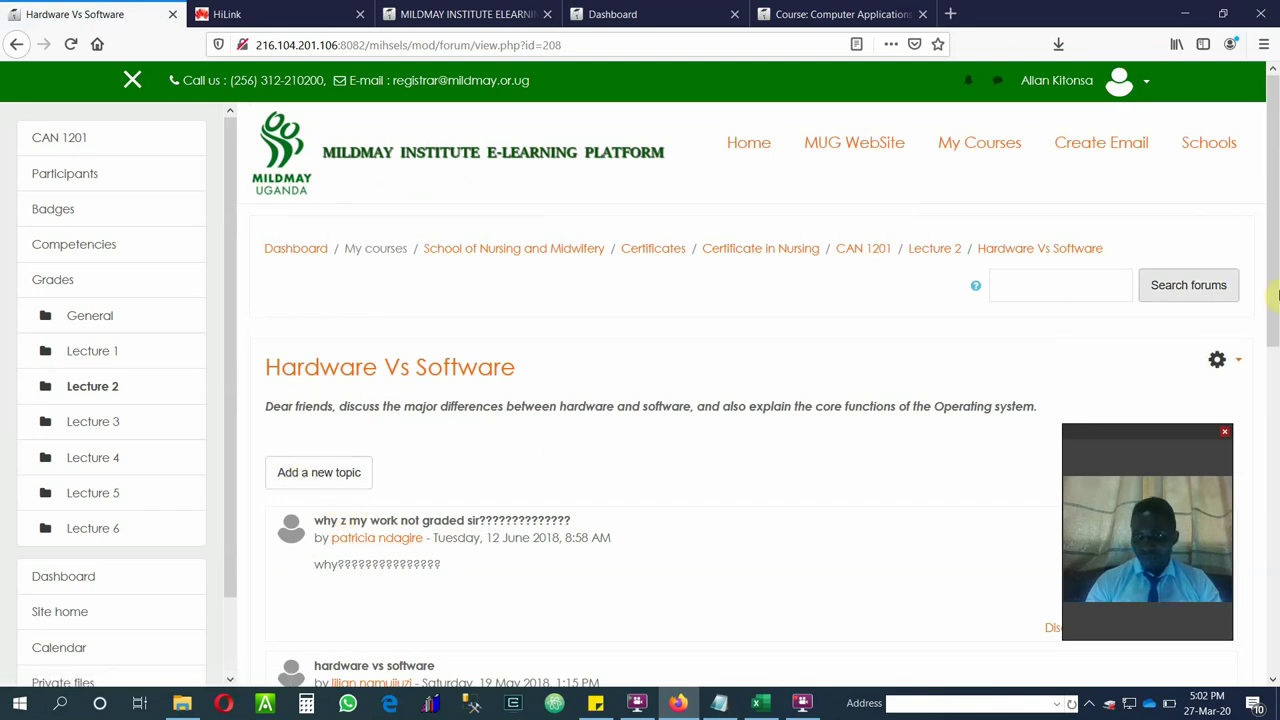
drag(1268, 272, 1251, 412)
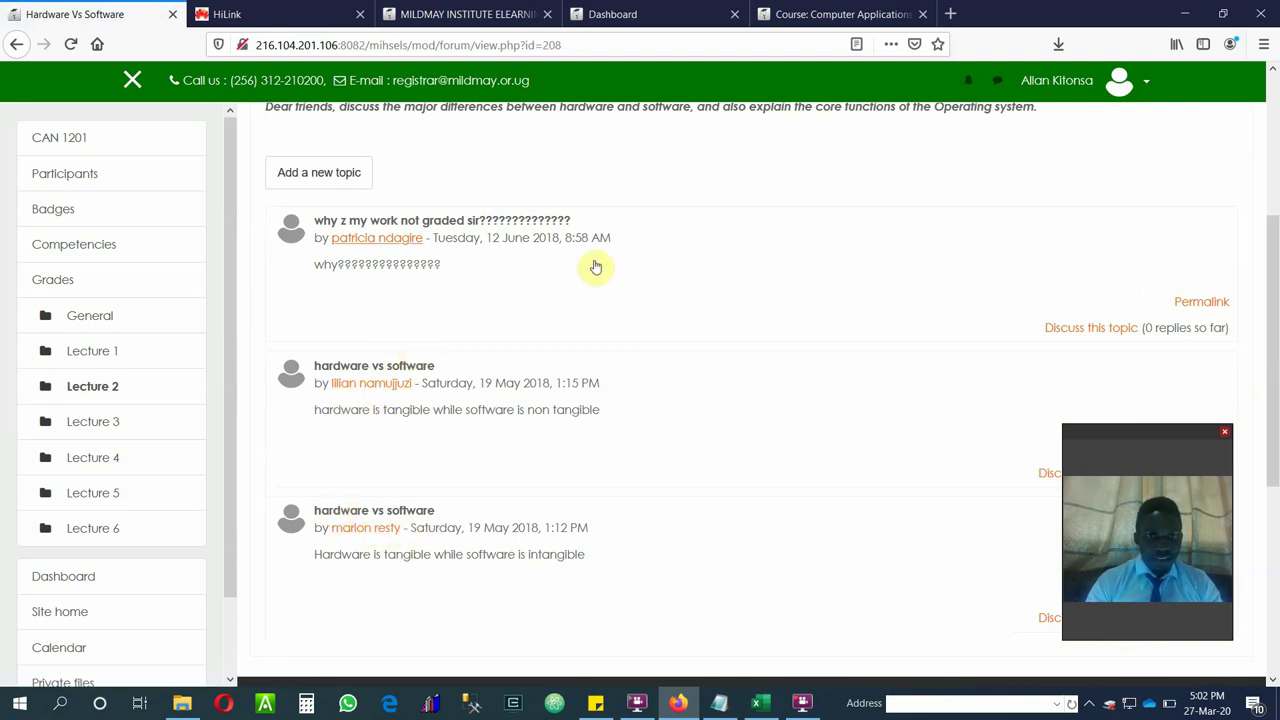
click(14, 44)
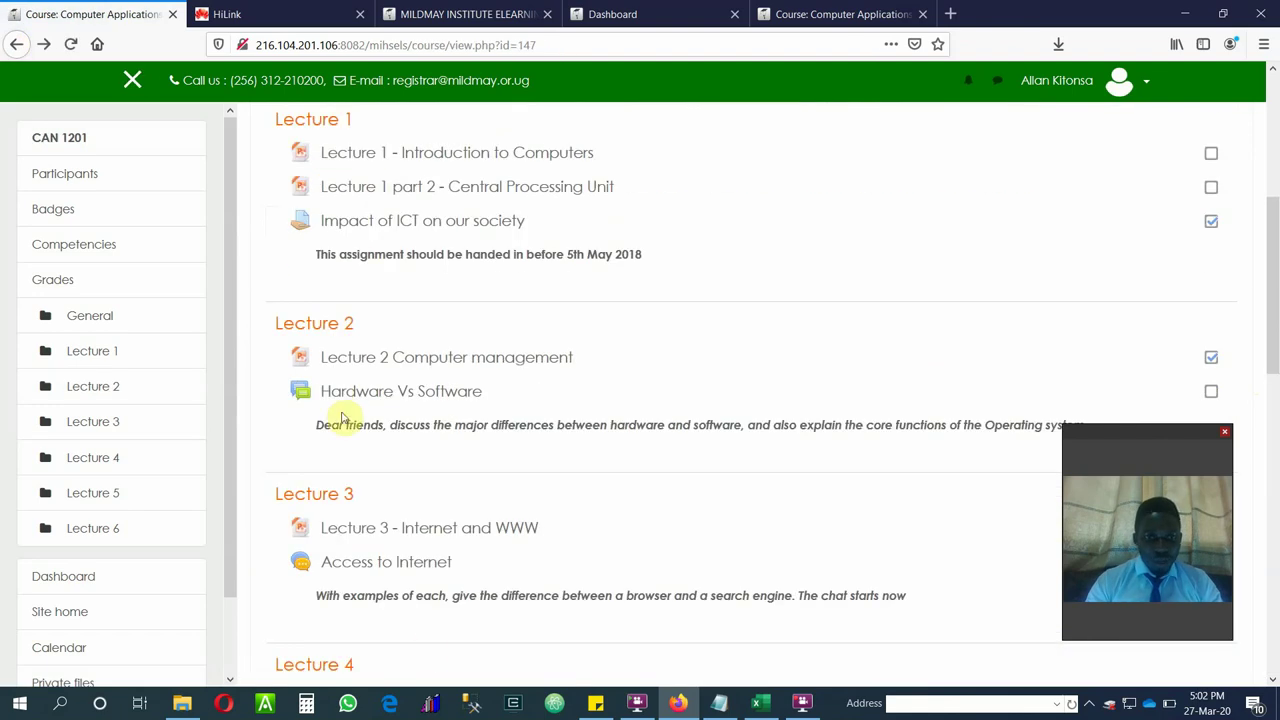
drag(1271, 283, 1253, 367)
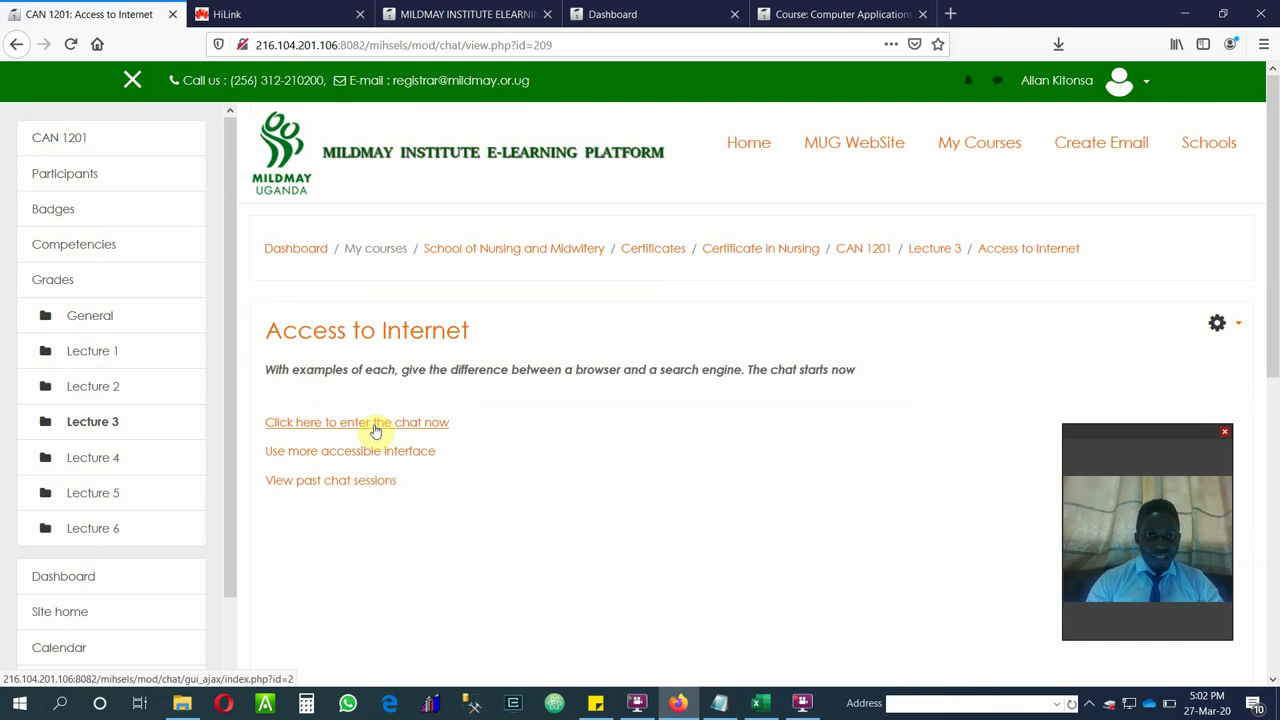
Enter the Access to Internet chat, enlarge its window, and send the message hello.
click(374, 428)
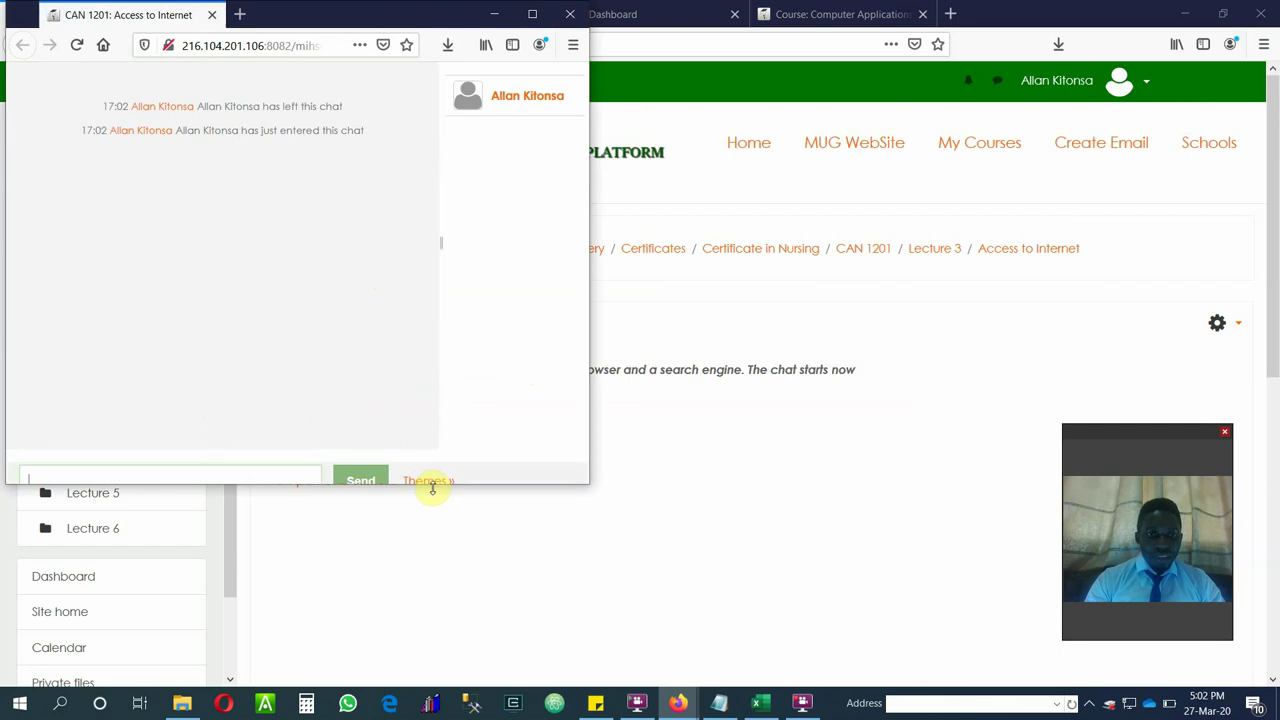
drag(433, 487, 443, 583)
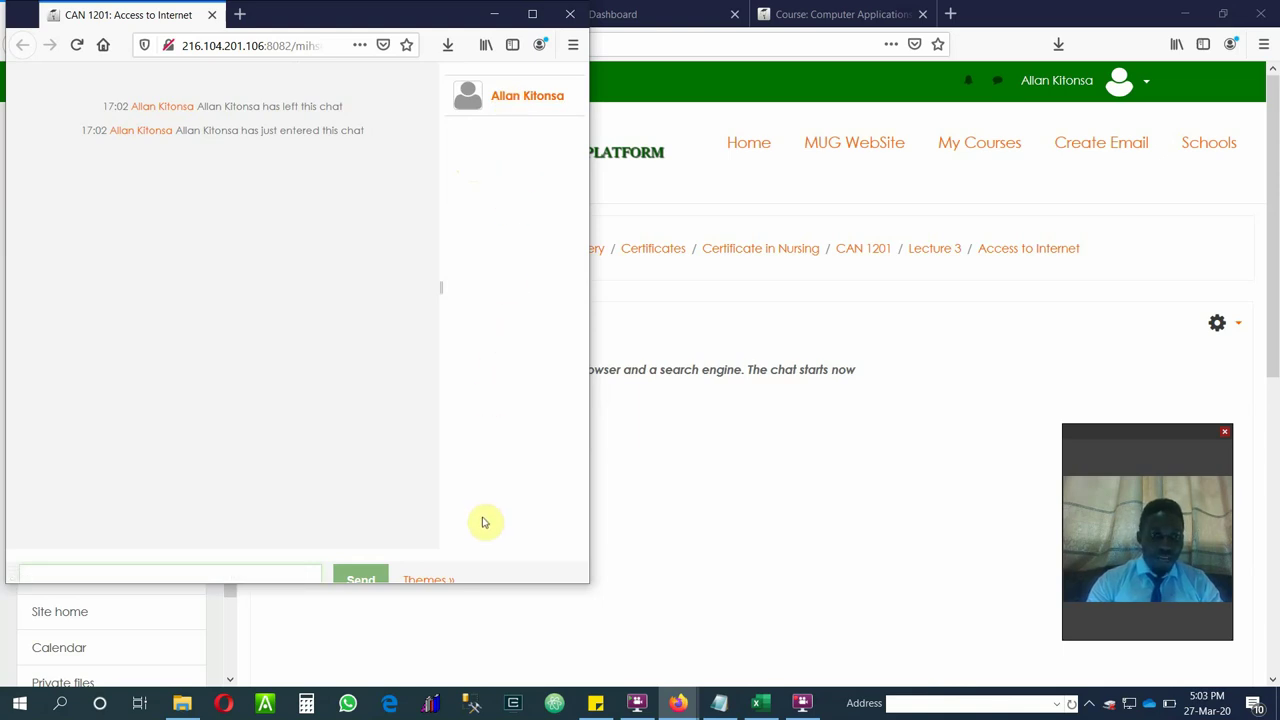
text(hello)
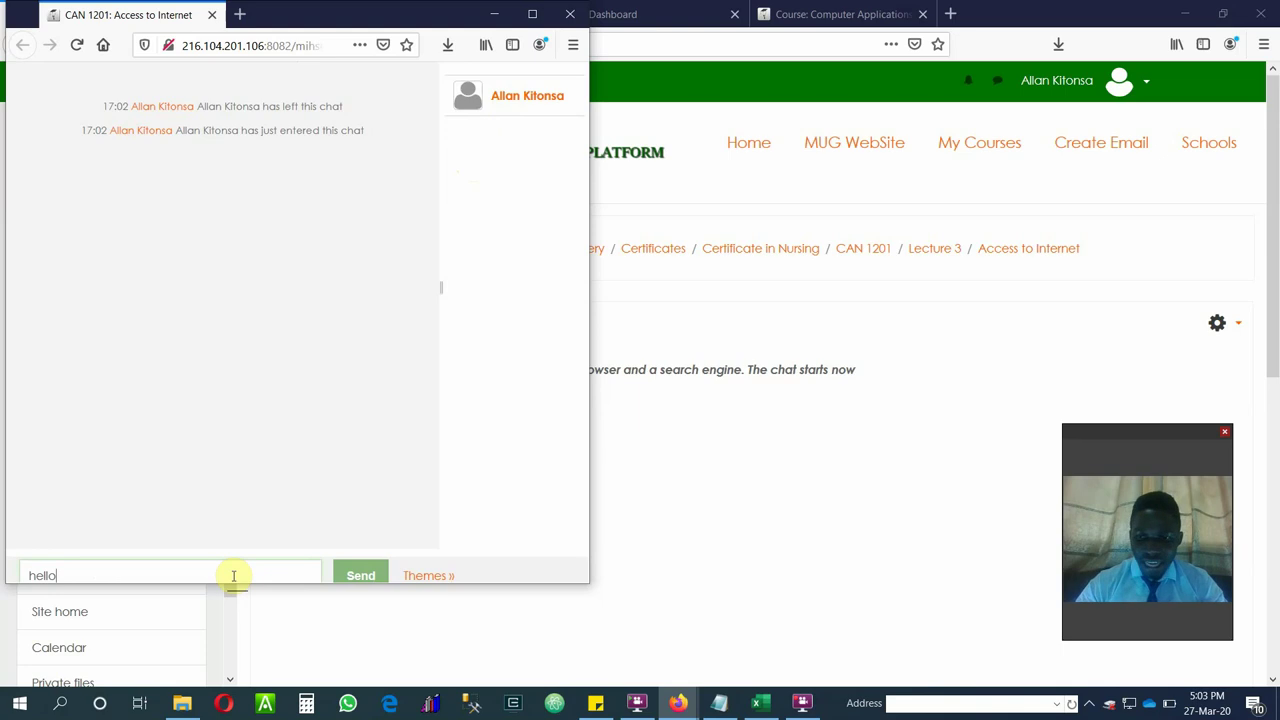
key(Return)
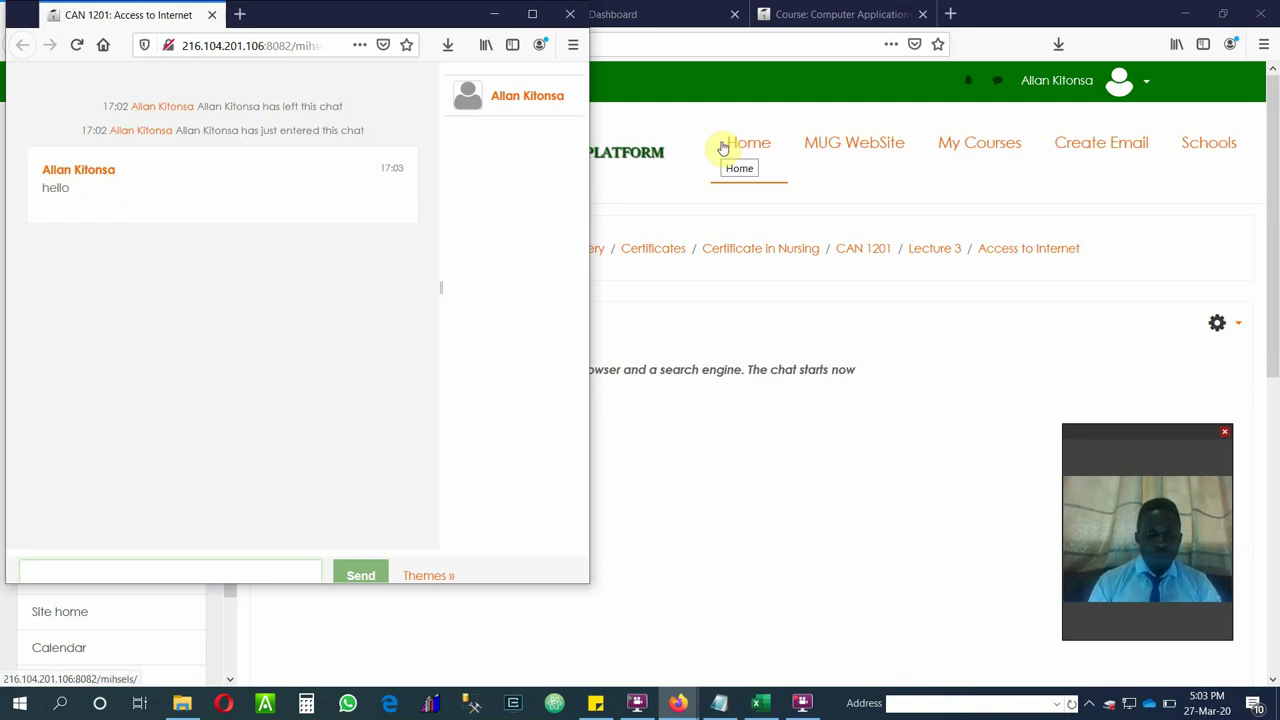
Close the chat window and return to the Excel credentials workbook.
click(571, 15)
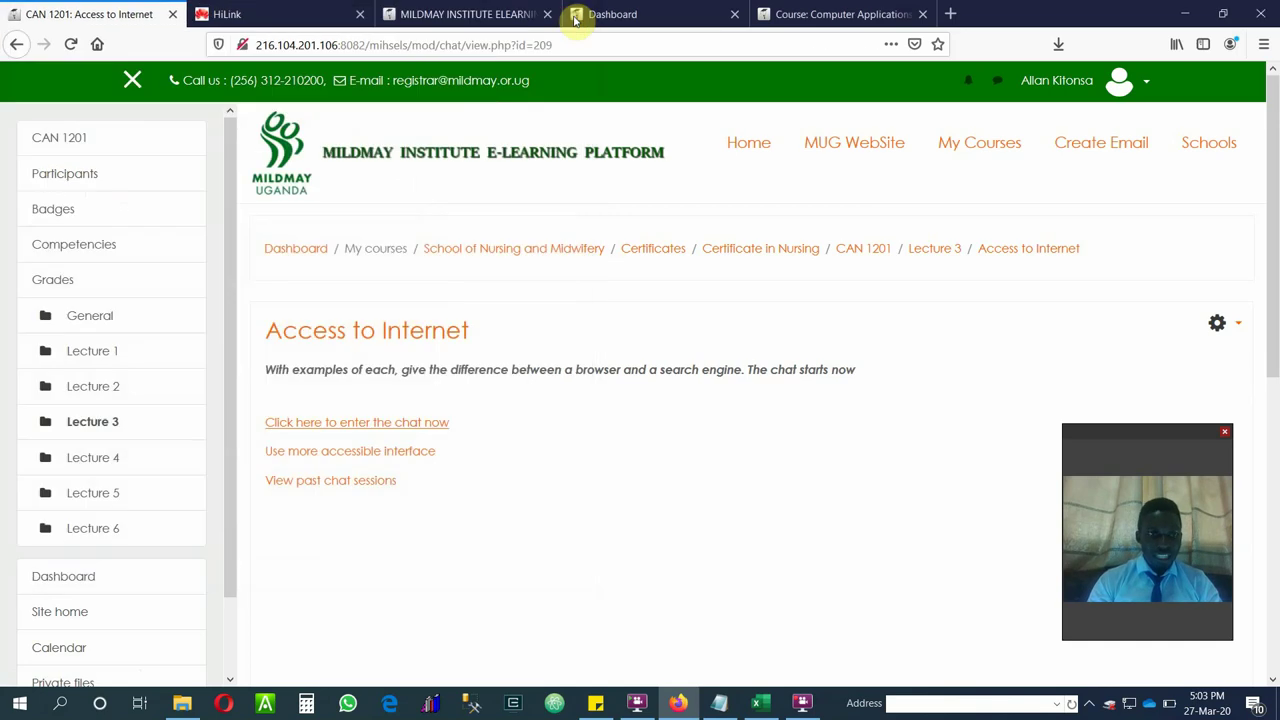
scroll(1275, 340, down, 2)
scroll(1246, 297, up, 2)
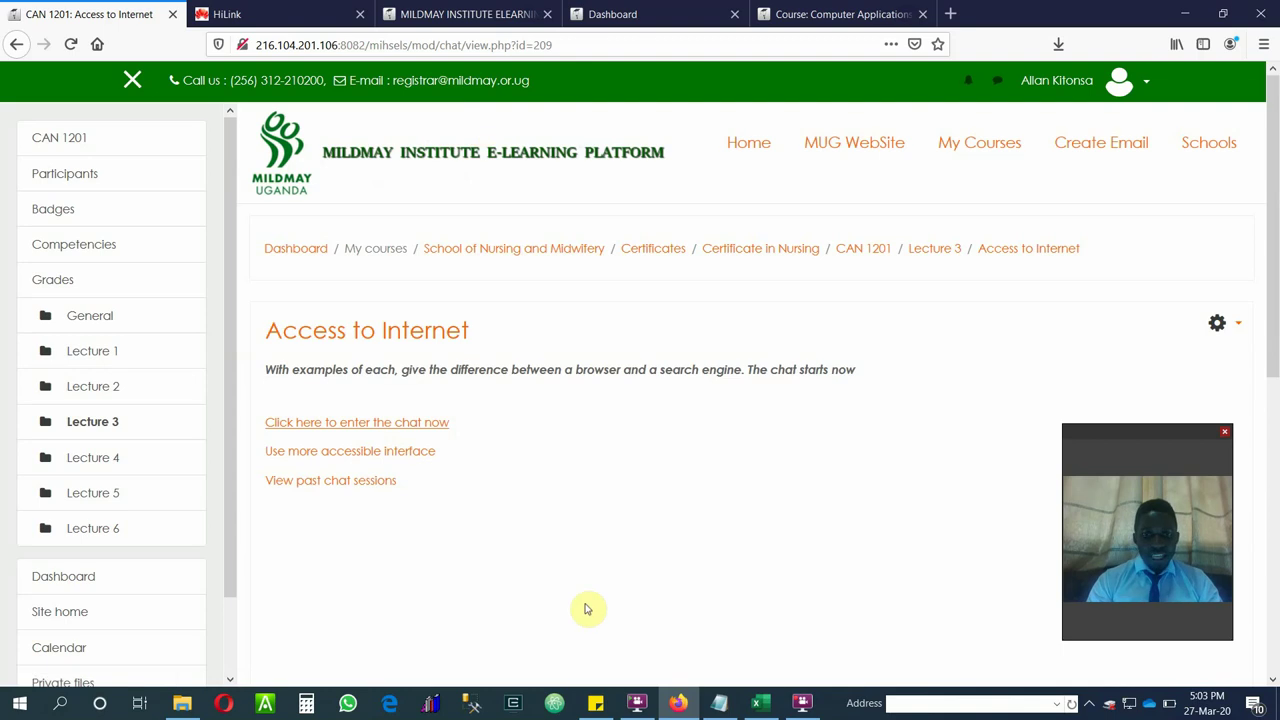
click(757, 702)
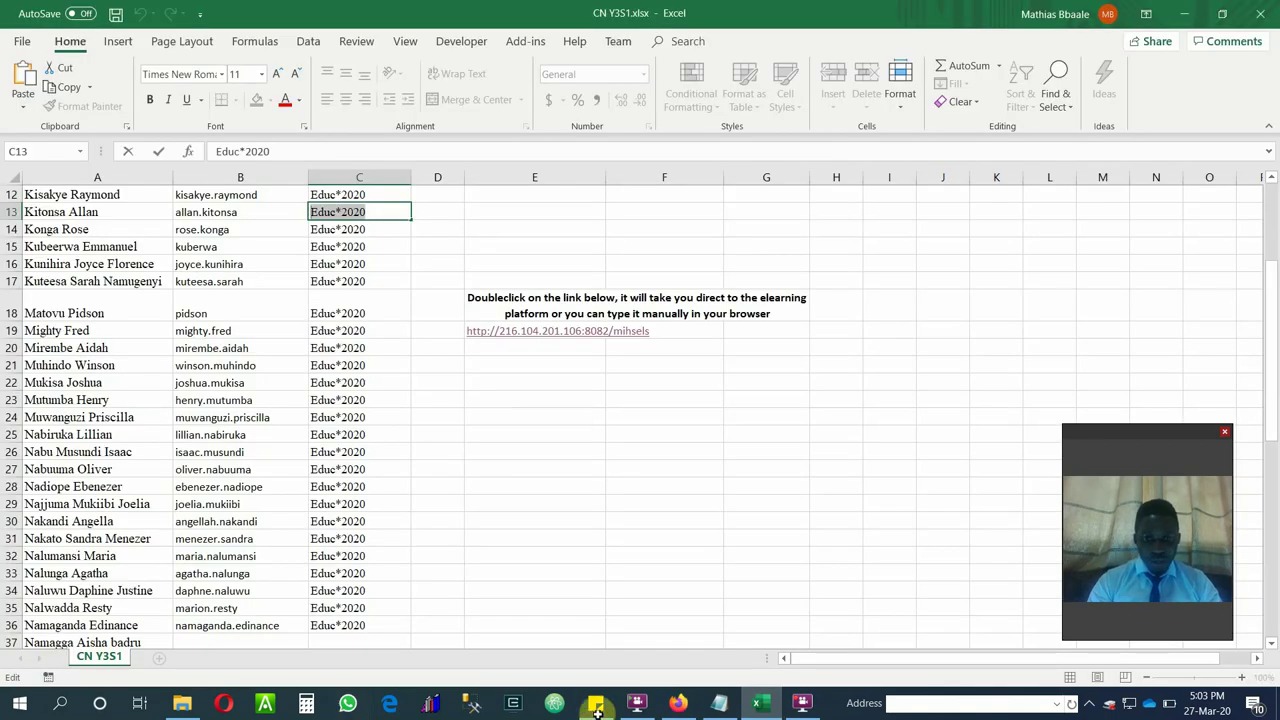
Open the CN Y1S1.xlsx workbook from the e-learning usernames folder in Excel.
click(199, 710)
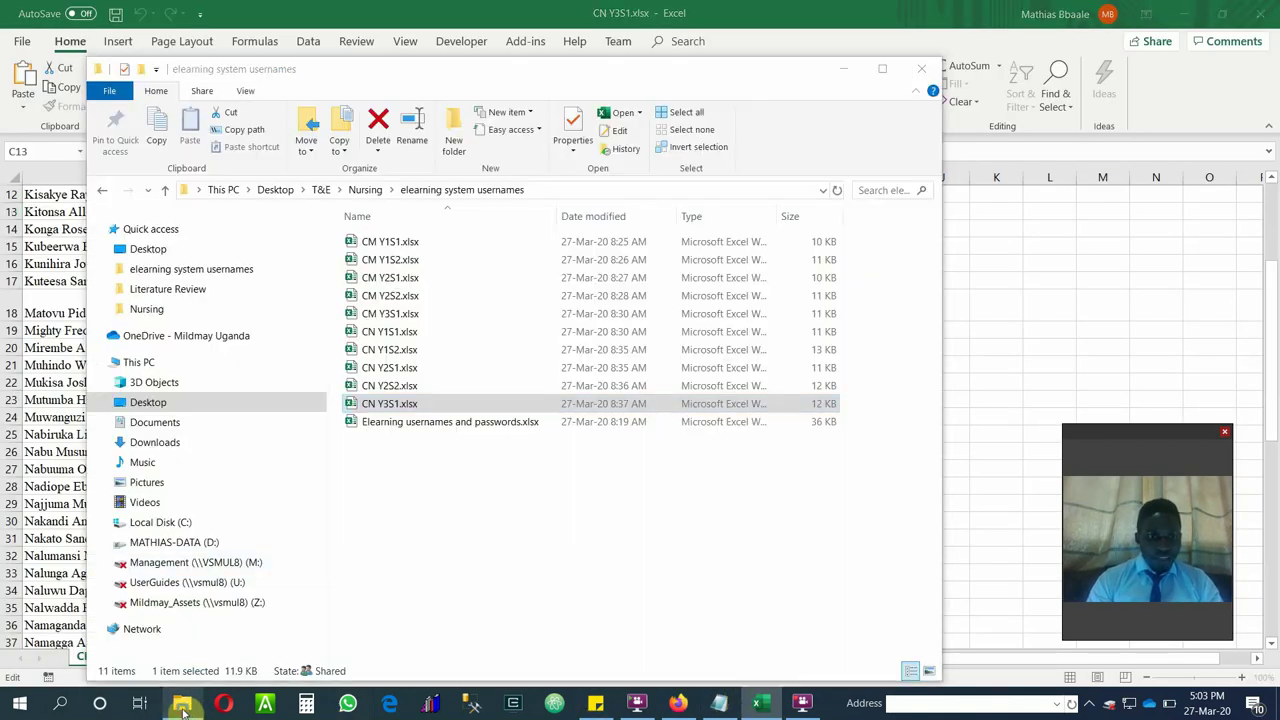
click(390, 339)
double_click(388, 336)
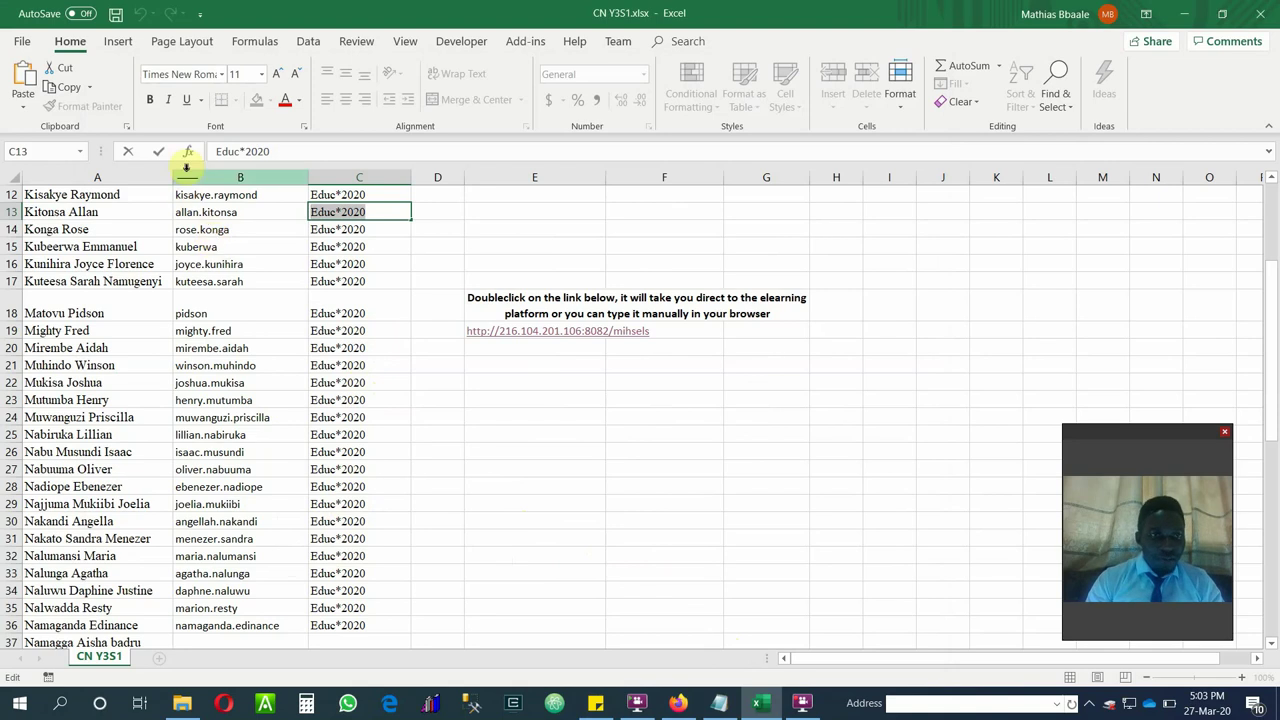
click(189, 232)
key(ctrl+Tab)
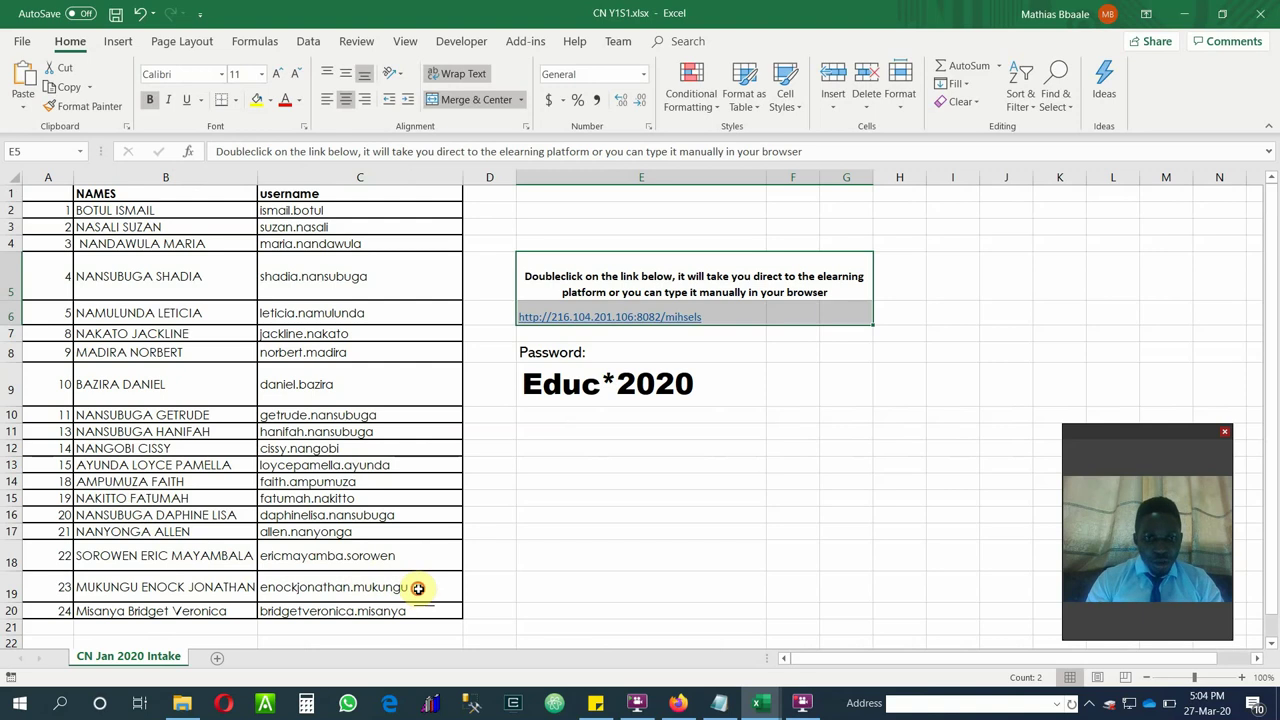
Highlight the row 19 username and the shared password, select columns B and C, then return to the Moodle chat page.
double_click(418, 588)
drag(418, 588, 239, 581)
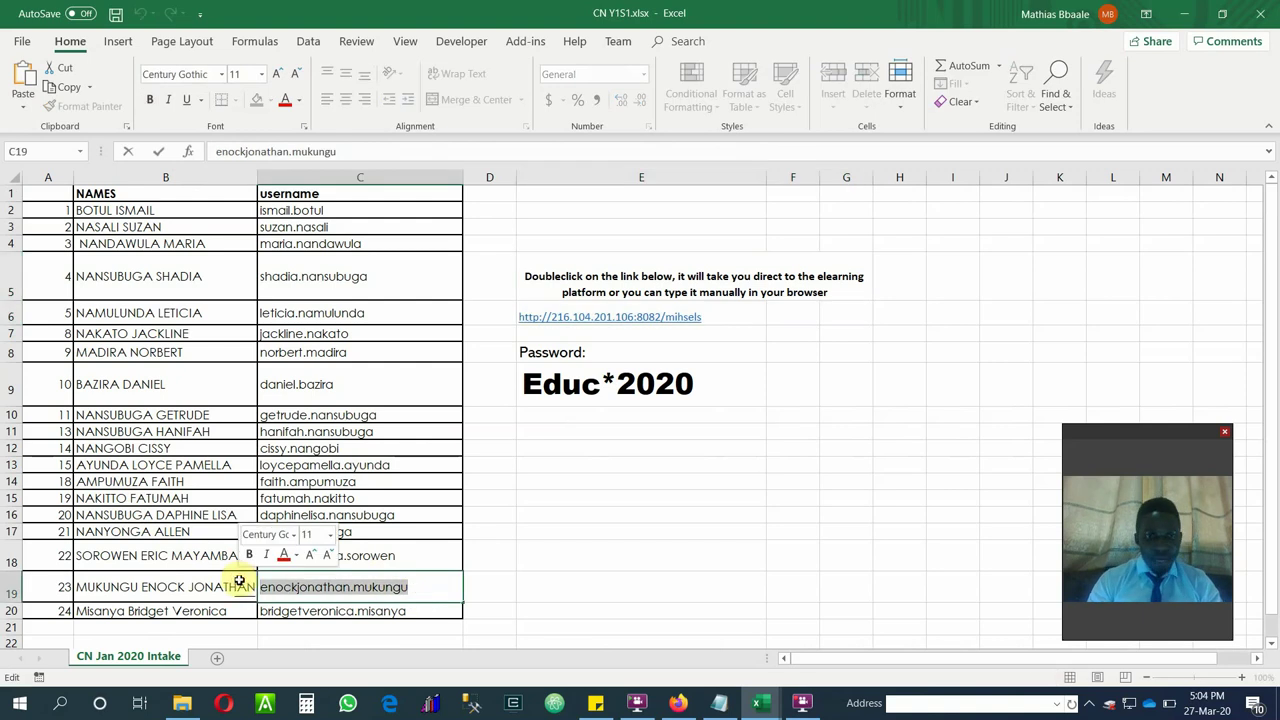
click(710, 381)
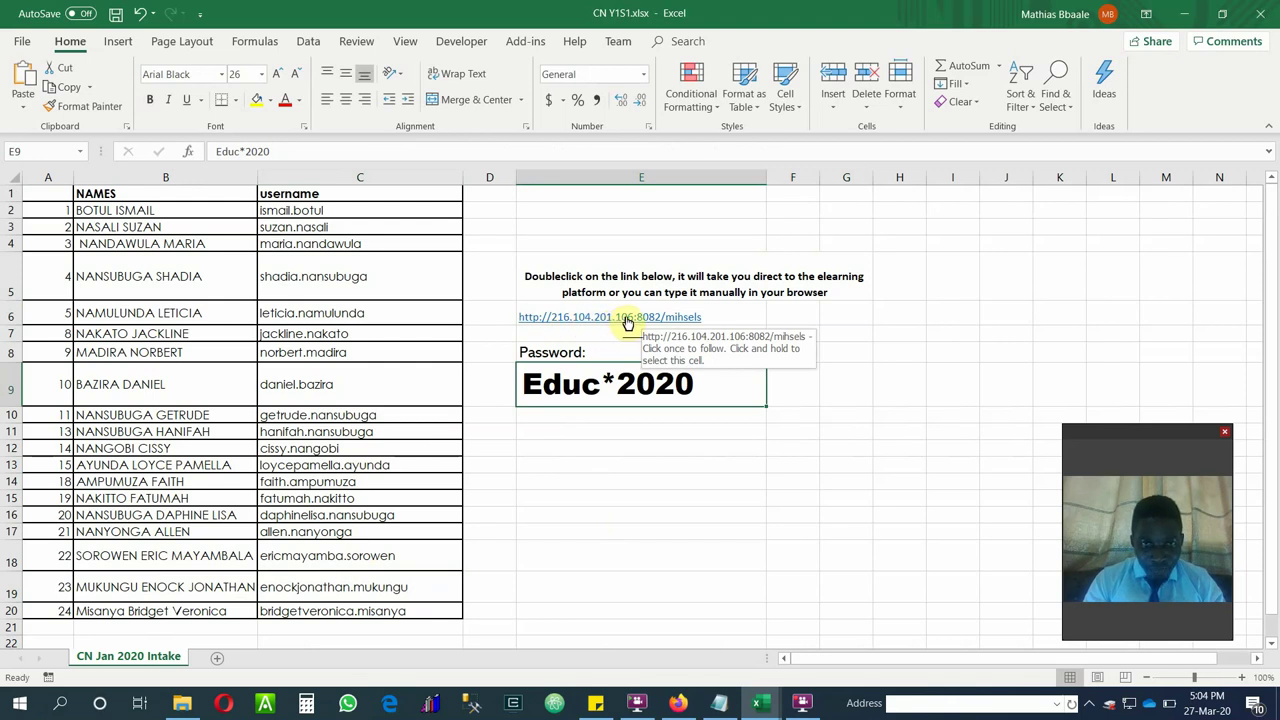
click(106, 177)
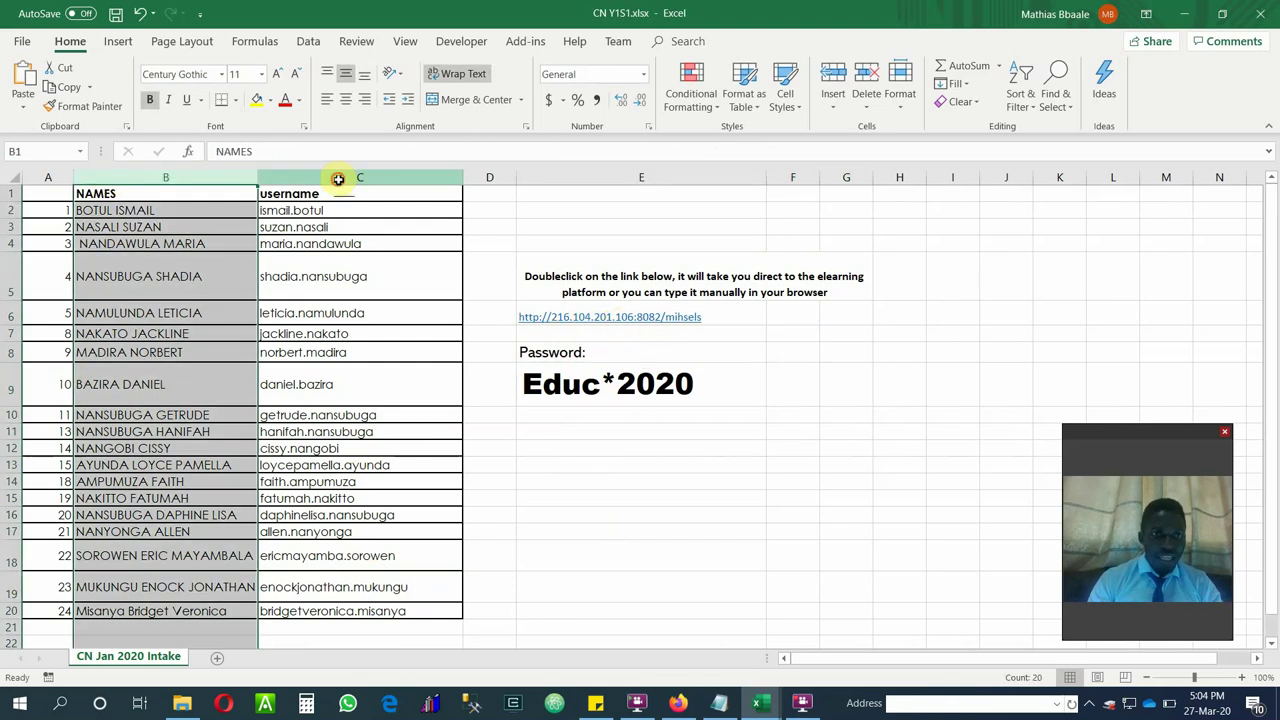
click(337, 177)
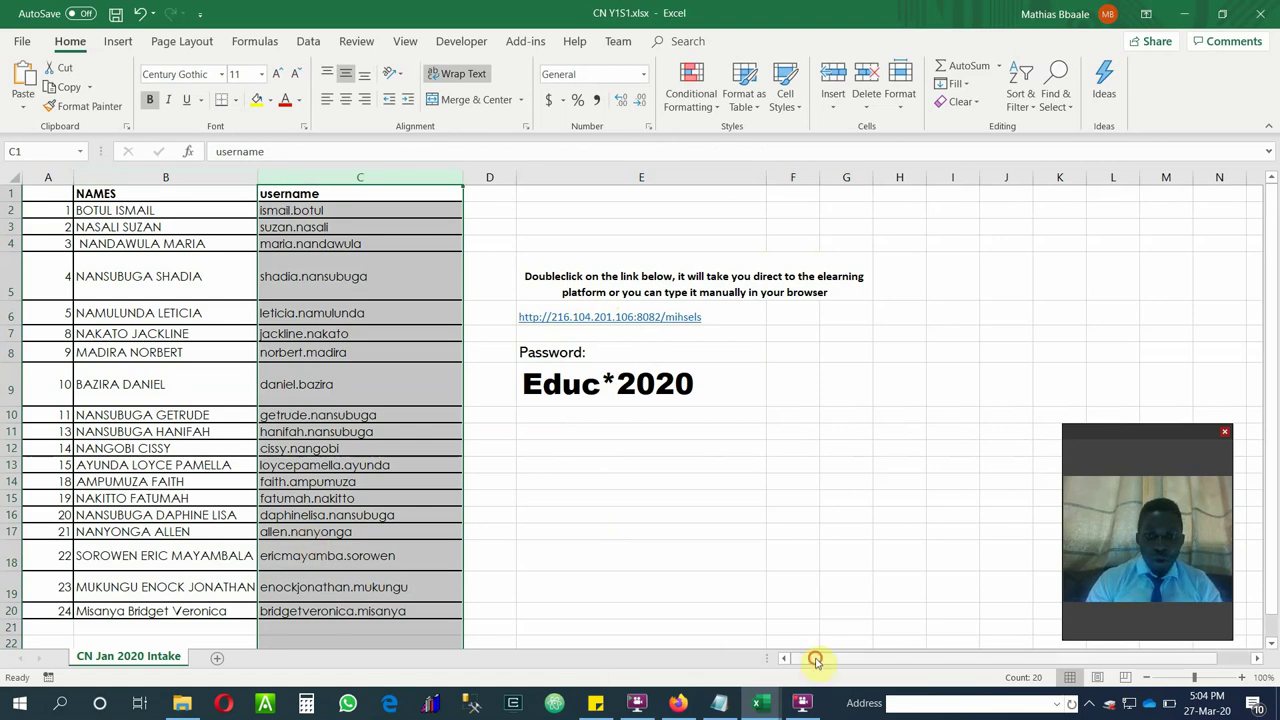
drag(817, 658, 969, 677)
drag(851, 675, 797, 671)
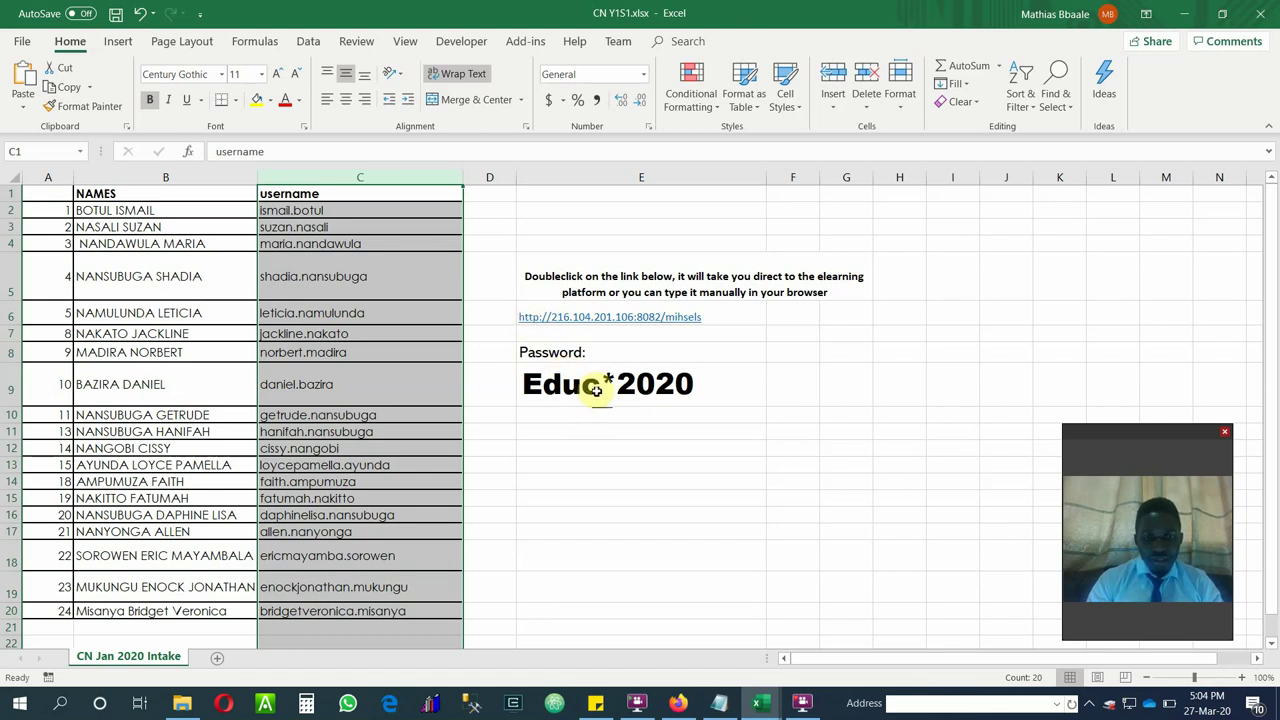
click(678, 703)
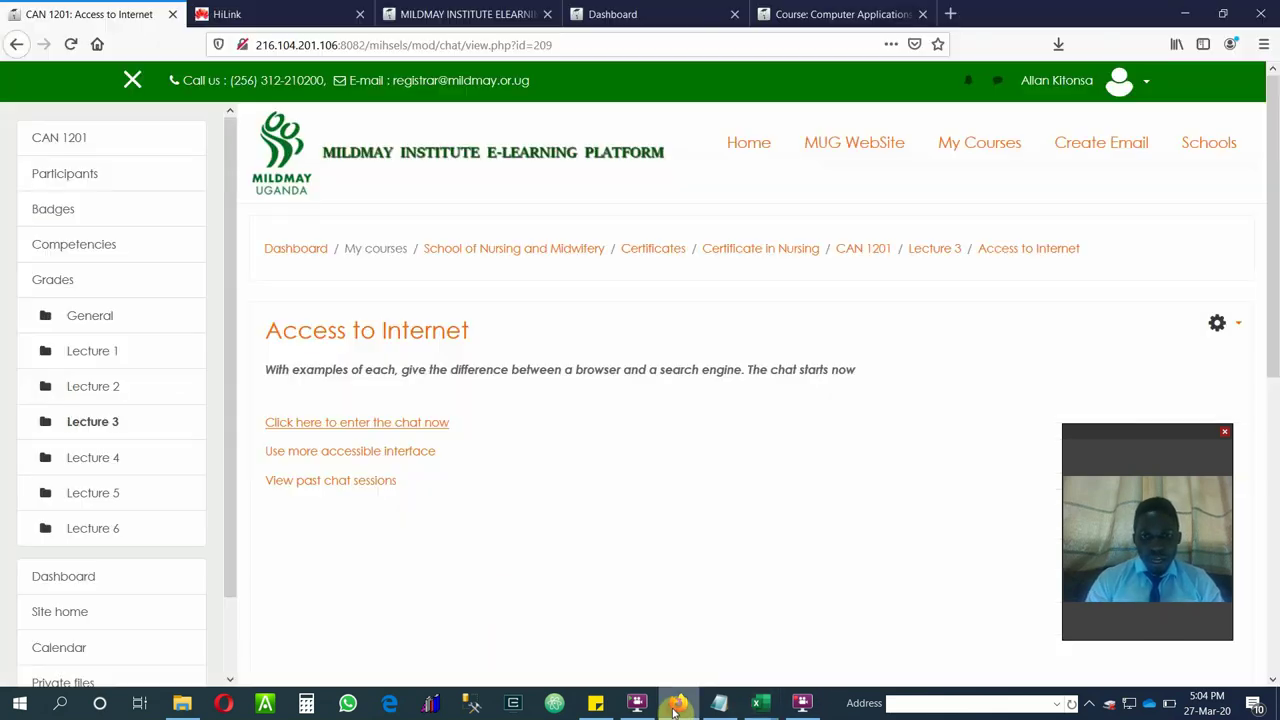
Log out of the Mildmay e-learning platform from the Dashboard's user account menu.
click(487, 14)
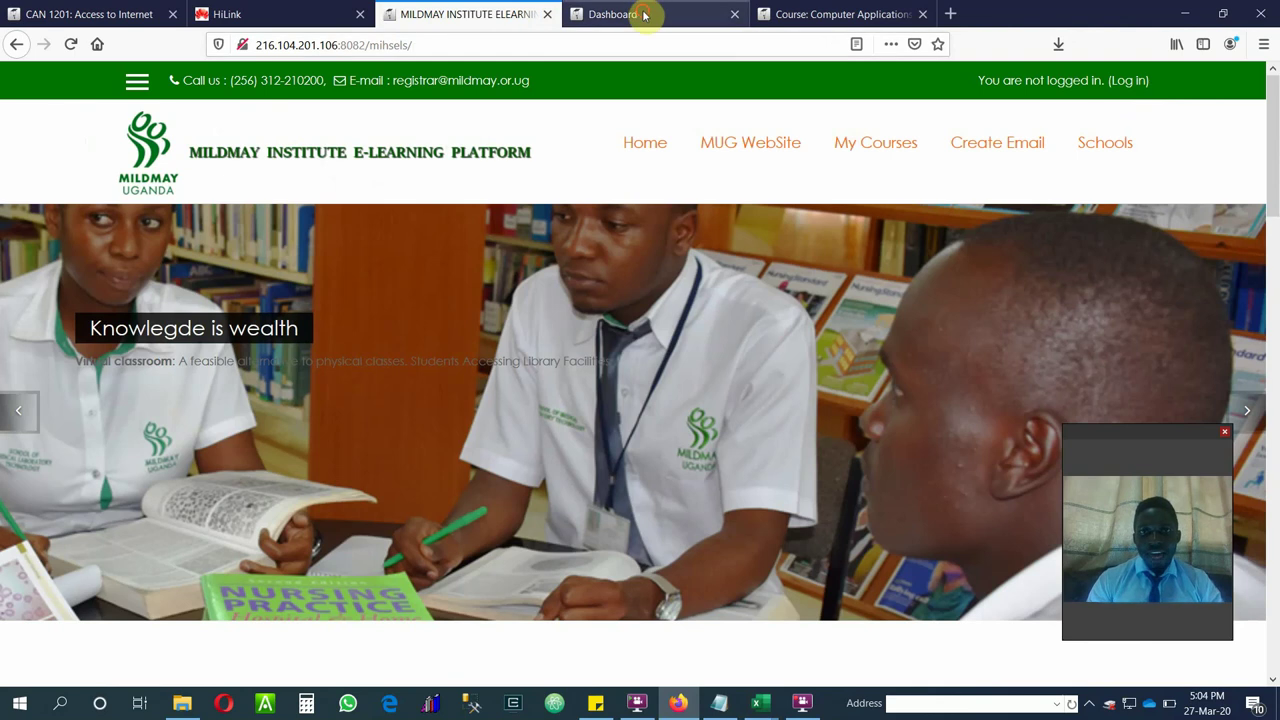
click(650, 8)
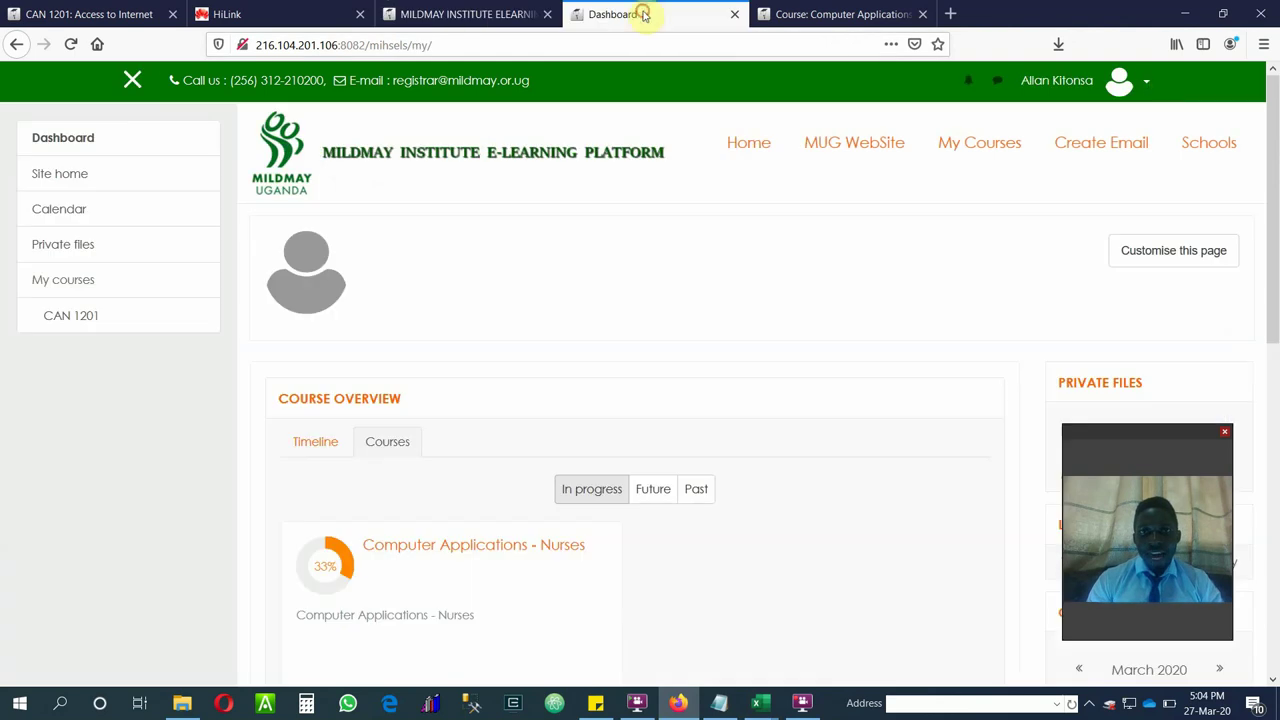
click(1150, 88)
click(1039, 283)
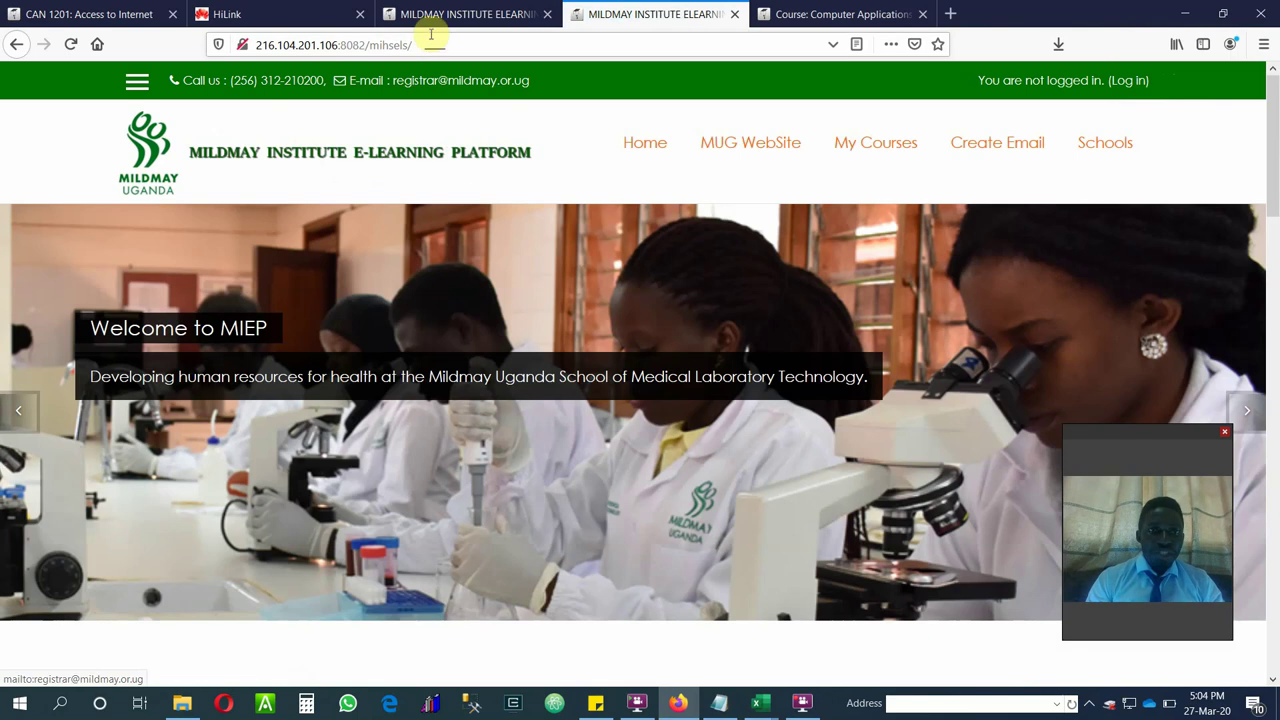
click(425, 46)
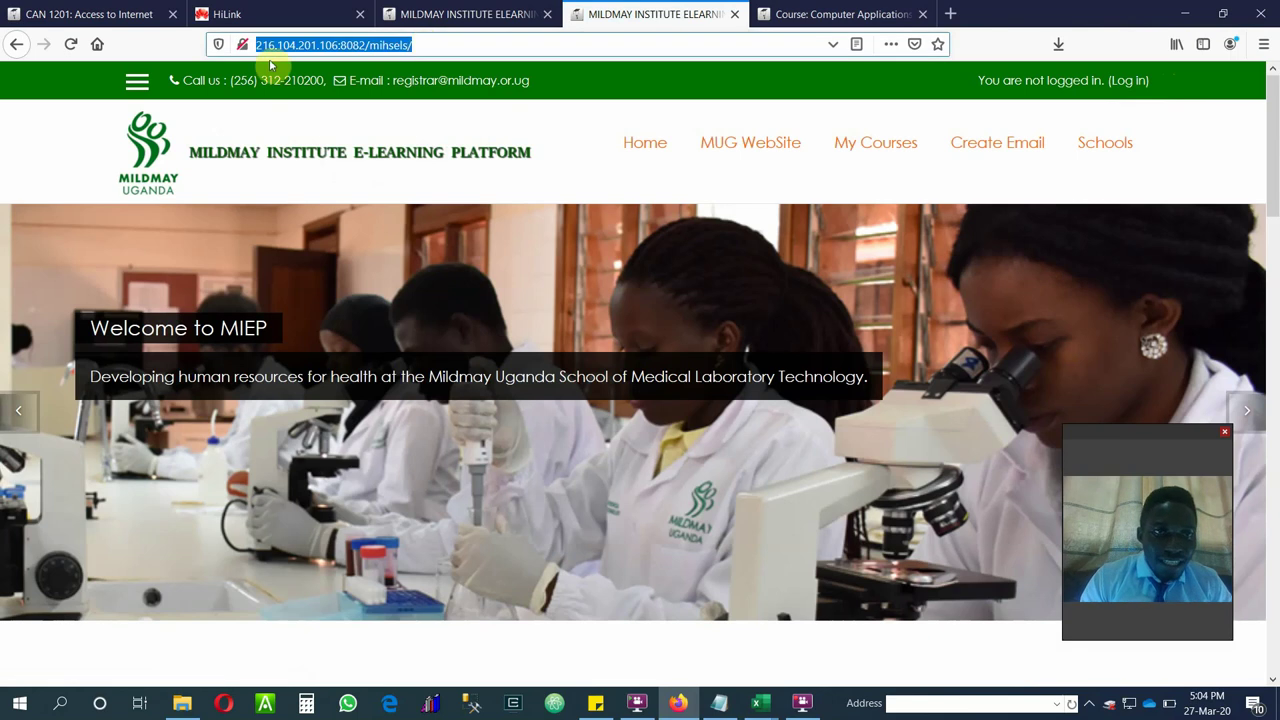
click(720, 705)
click(189, 345)
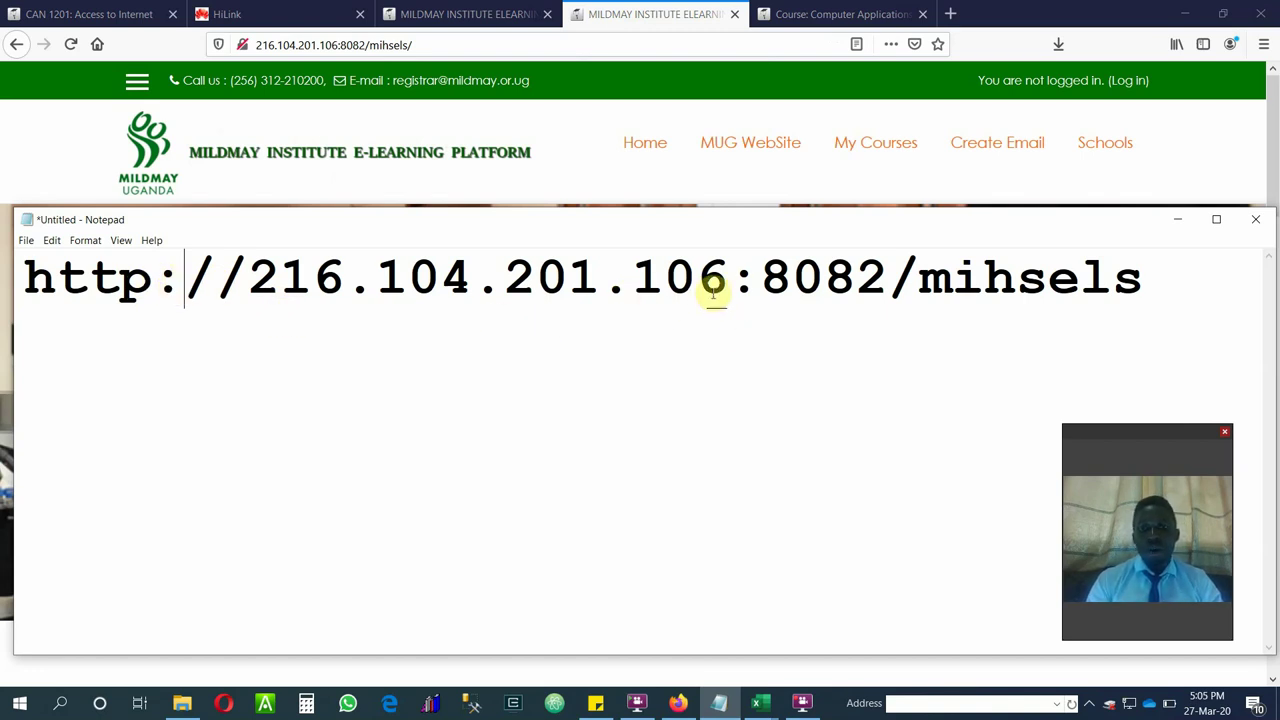
Point out the colon before port 8082 in the Notepad URL, minimise Notepad, and open the screen recorder controls.
drag(762, 280, 743, 283)
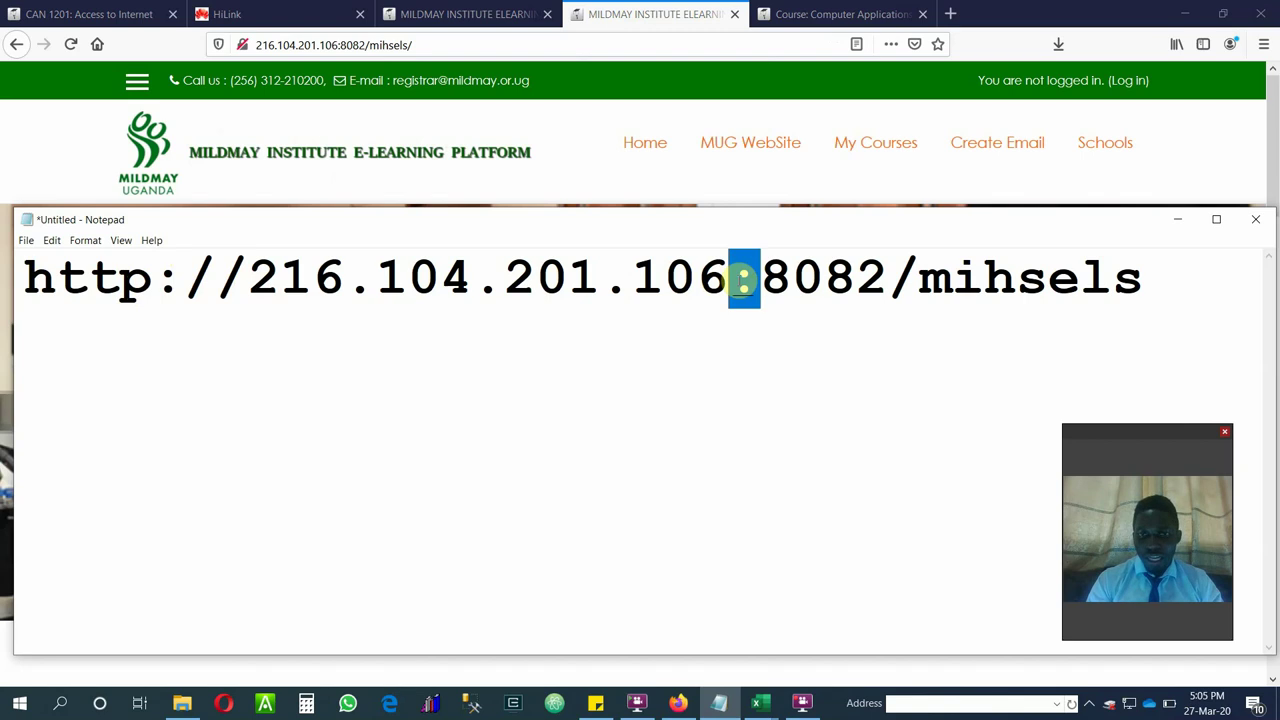
click(688, 329)
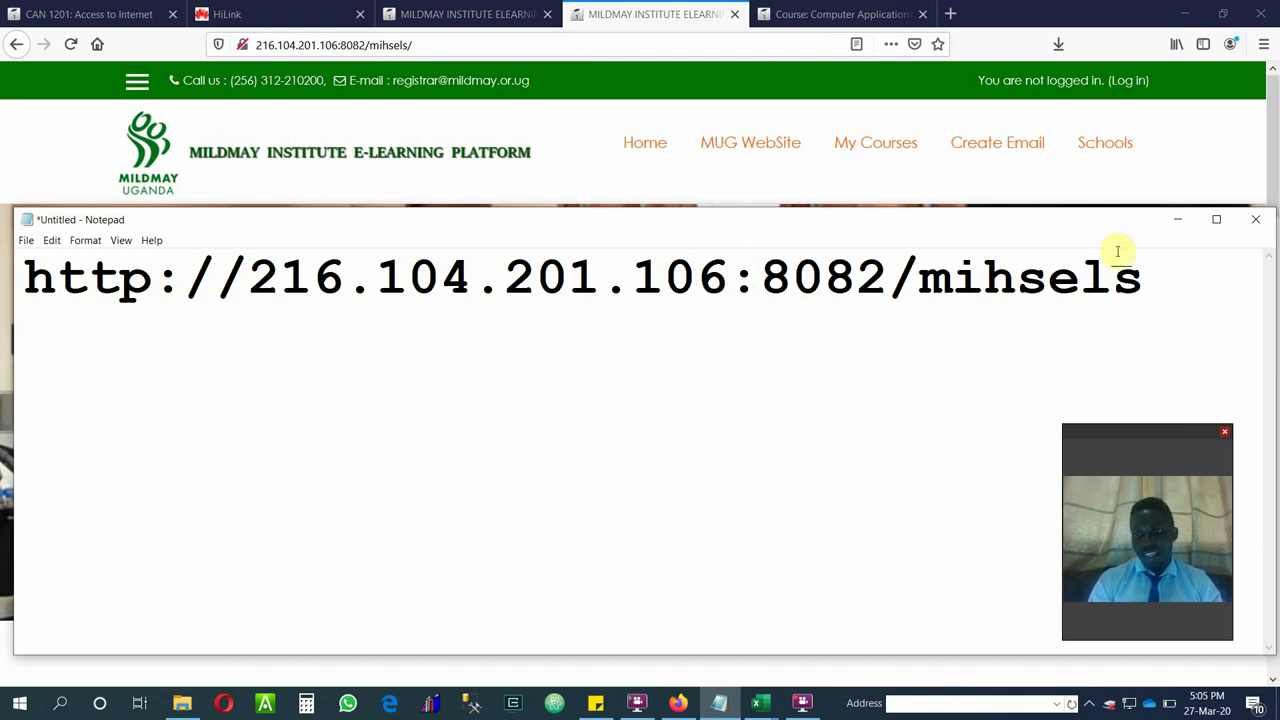
click(1177, 219)
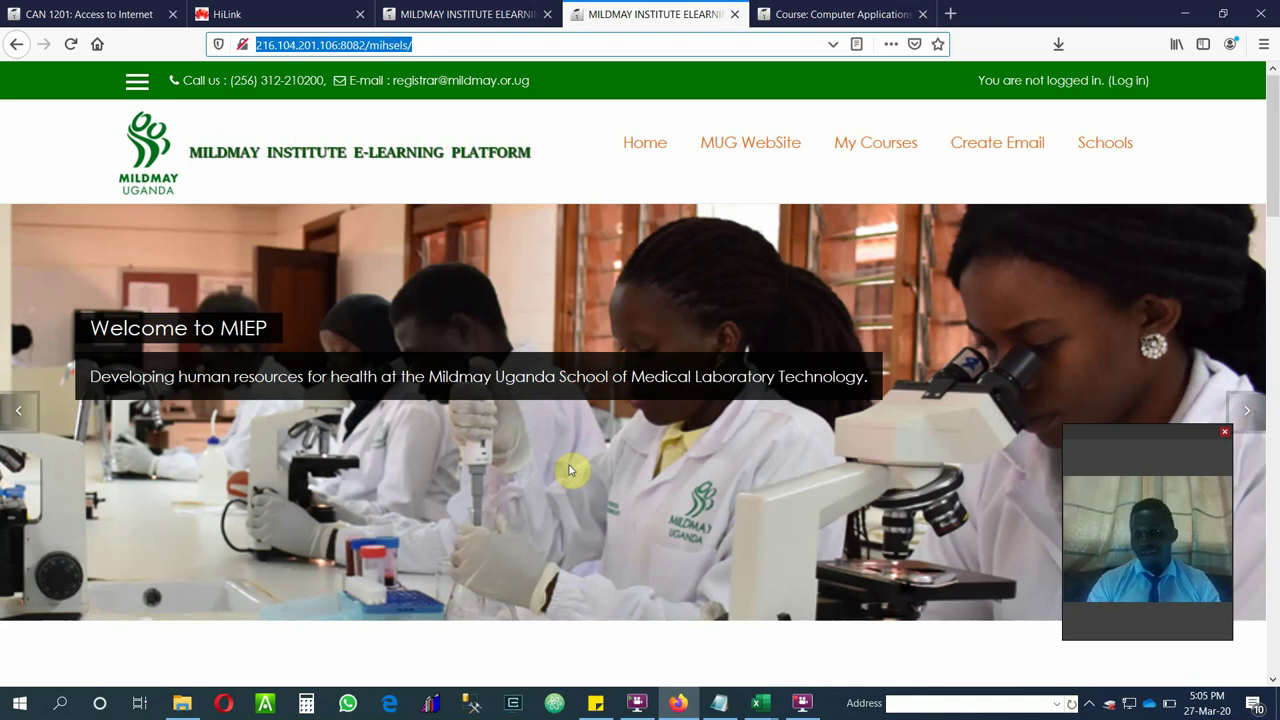
click(803, 710)
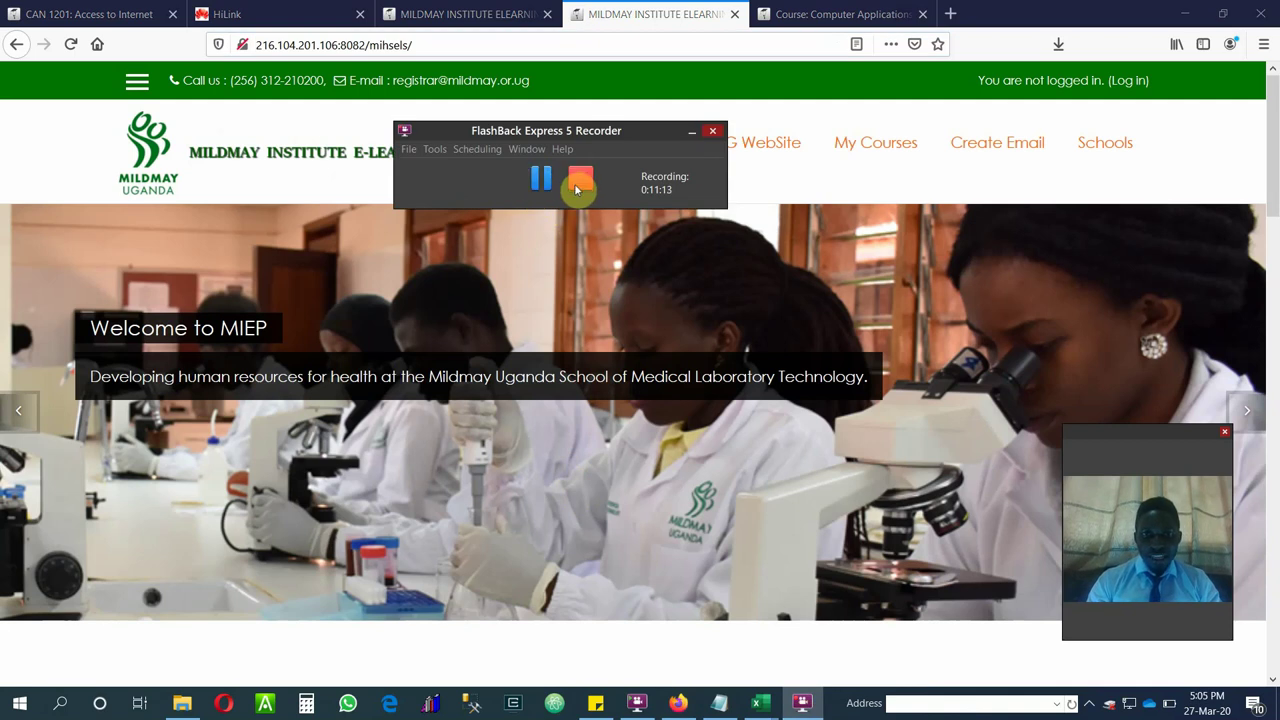